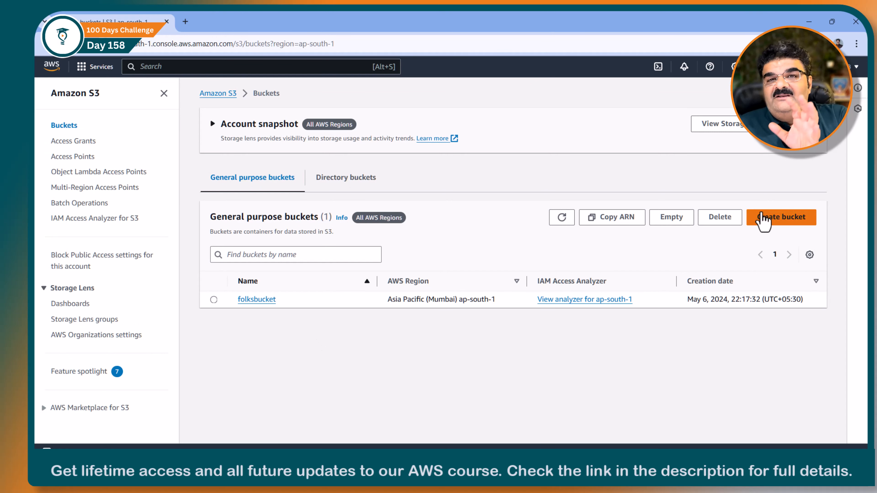
# Step: Create a general purpose S3 bucket named myfolksbucket, leaving Object Lock disabled in the advanced settings
pyautogui.click(772, 225)
pyautogui.click(163, 245)
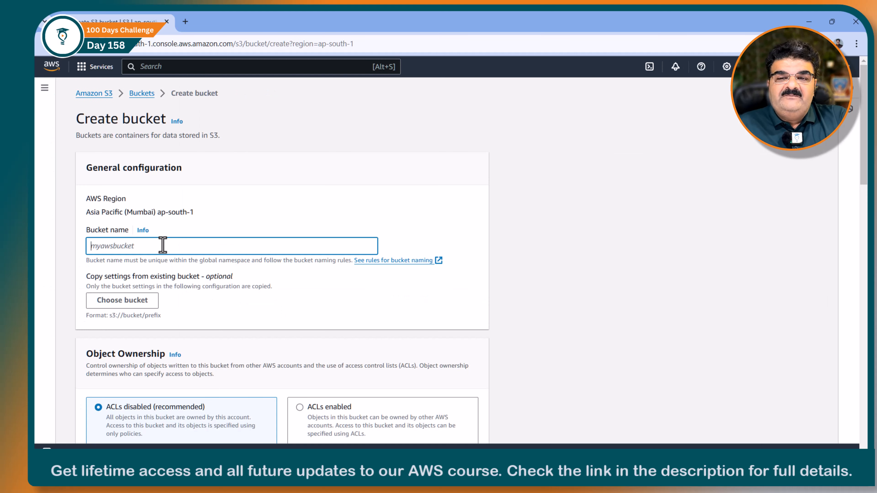
pyautogui.write('myf')
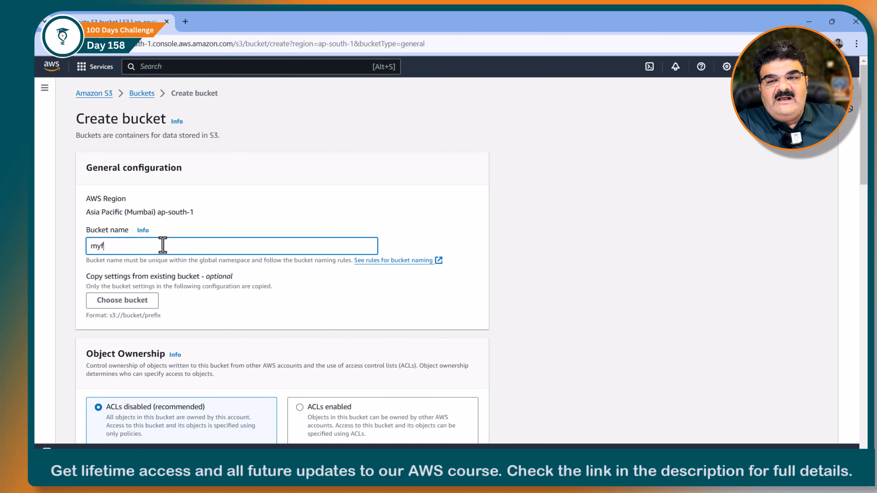
pyautogui.write('olksbucket')
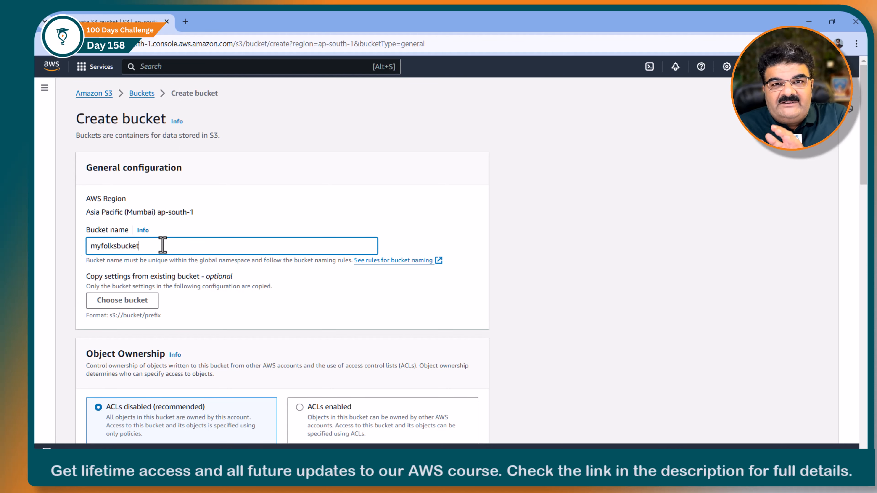
pyautogui.scroll(-20, 163, 247)
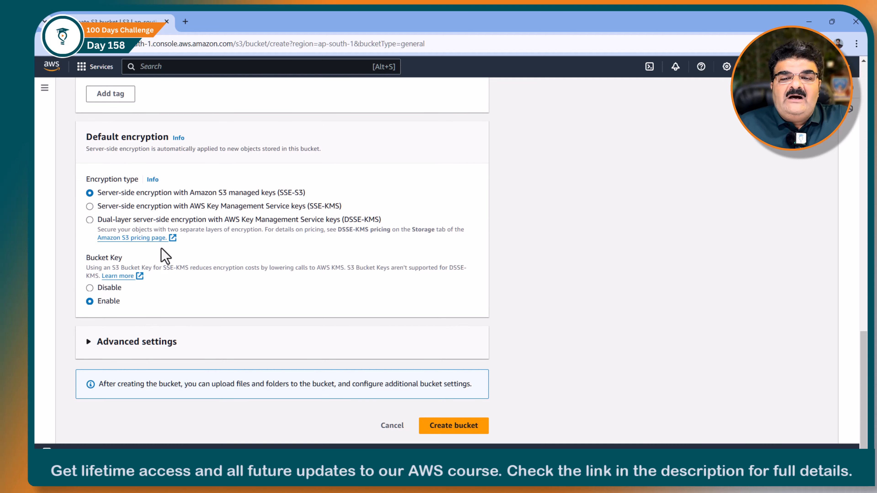
pyautogui.click(85, 347)
pyautogui.scroll(-4, 85, 349)
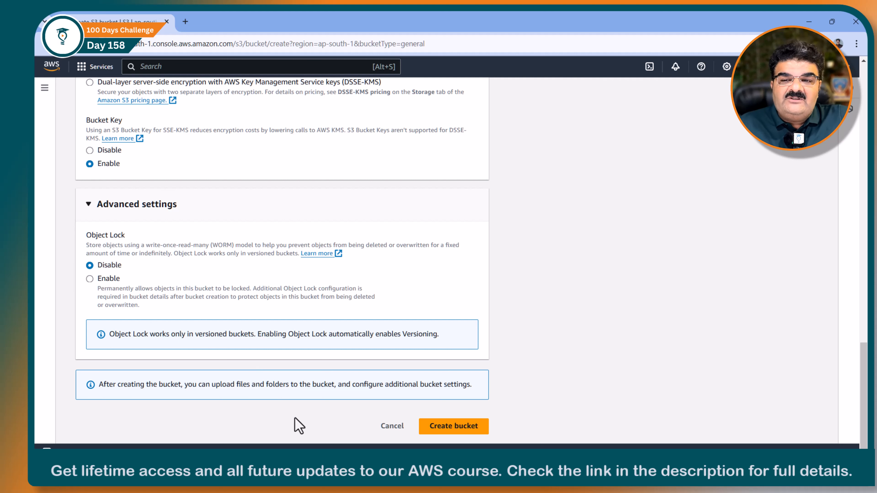
pyautogui.click(437, 428)
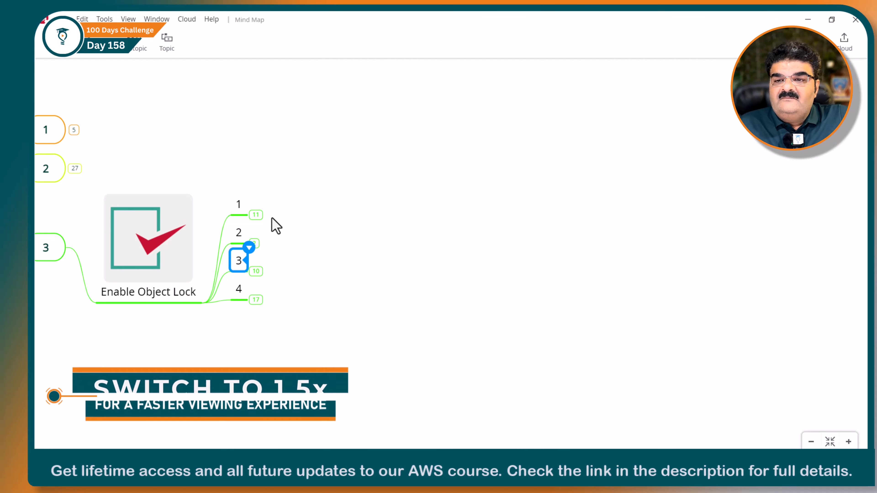
# Step: Switch to the mind map and expand topic 3 under Enable Object Lock
pyautogui.click(256, 272)
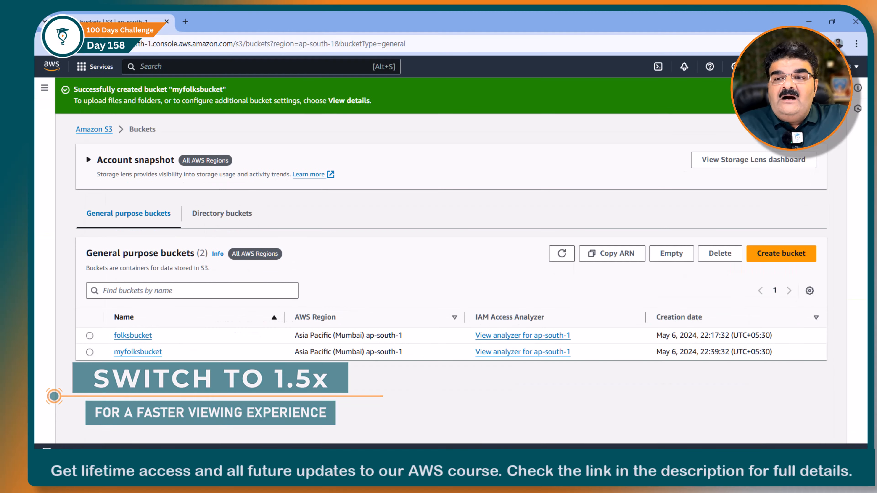
# Step: In the S3 console, enable versioning on myfolksbucket from the Object Lock settings in its properties
pyautogui.click(138, 353)
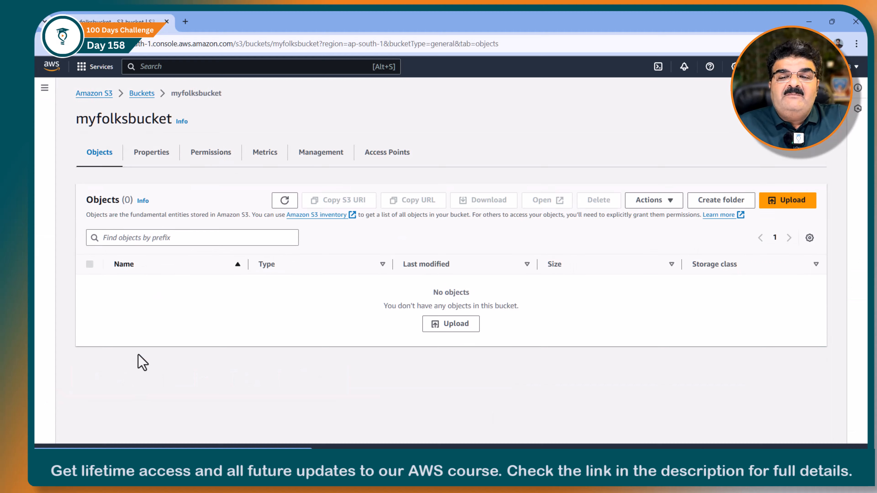
pyautogui.click(152, 153)
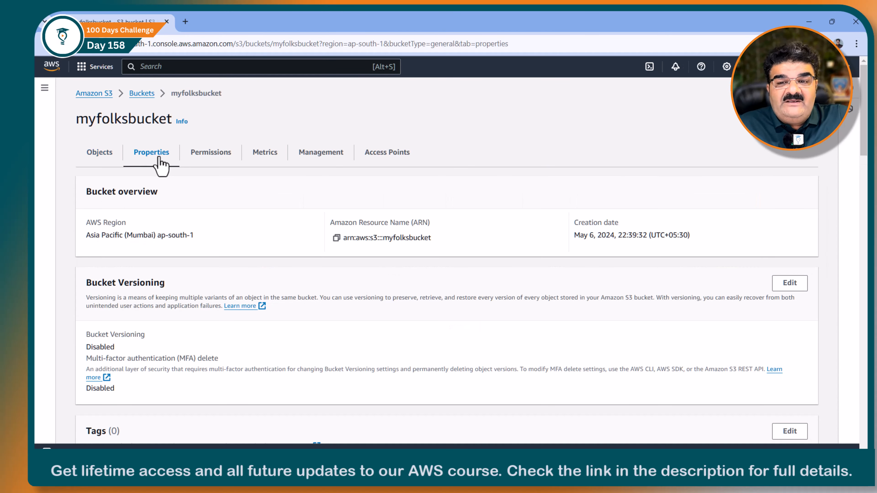
pyautogui.scroll(-10, 159, 163)
pyautogui.scroll(-15, 162, 167)
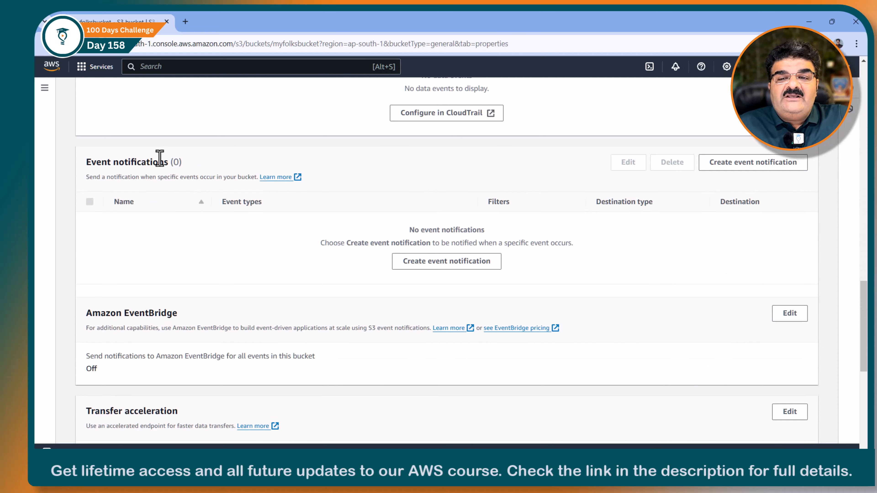
pyautogui.moveTo(85, 158); pyautogui.dragTo(152, 159)
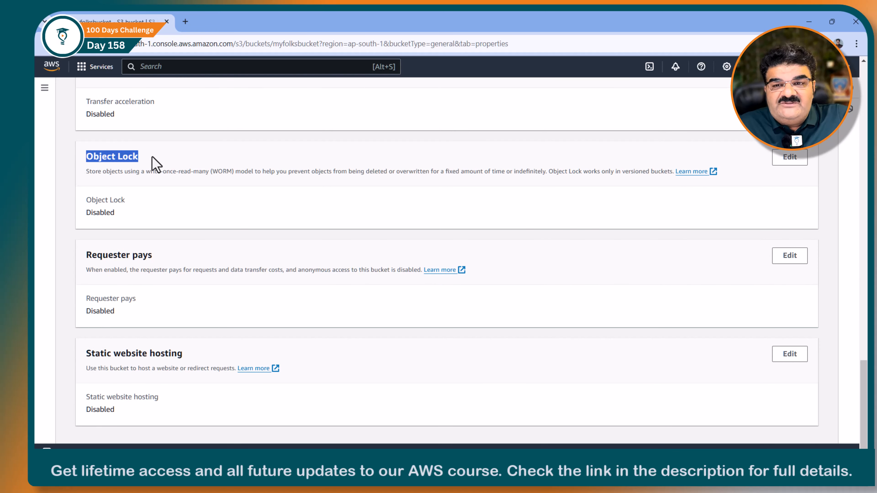
pyautogui.moveTo(96, 213); pyautogui.dragTo(133, 217)
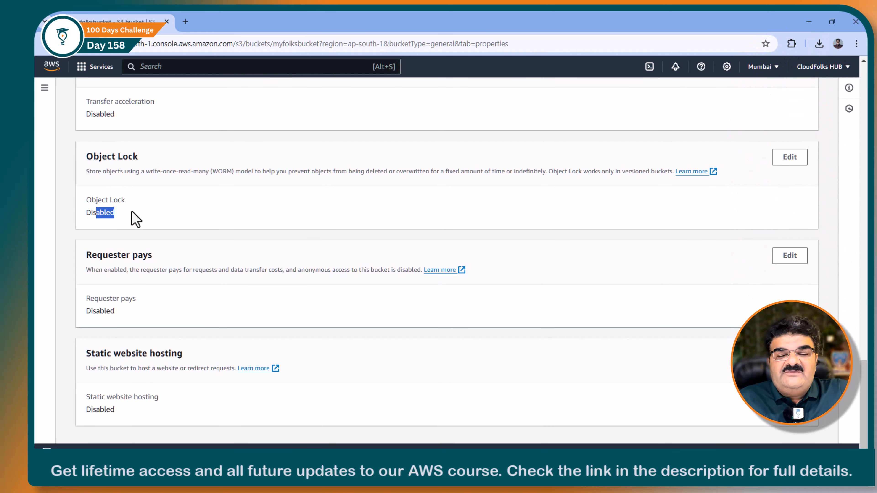
pyautogui.click(782, 163)
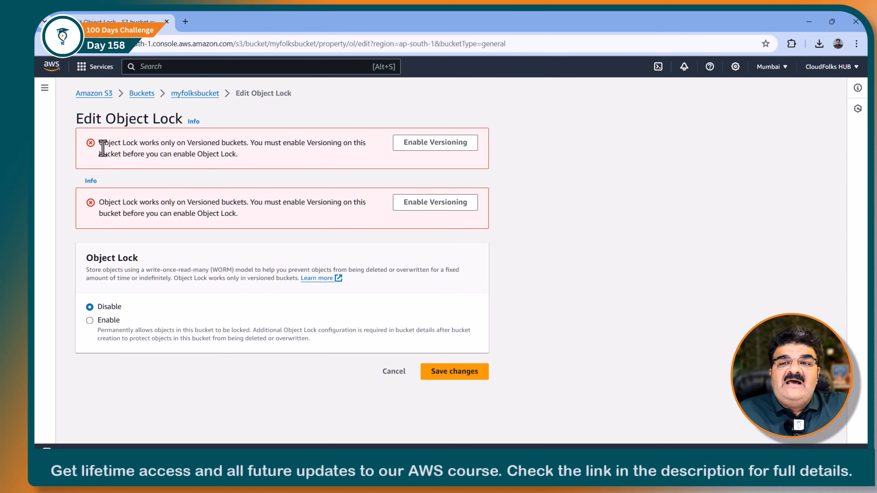
pyautogui.moveTo(99, 143); pyautogui.dragTo(273, 159)
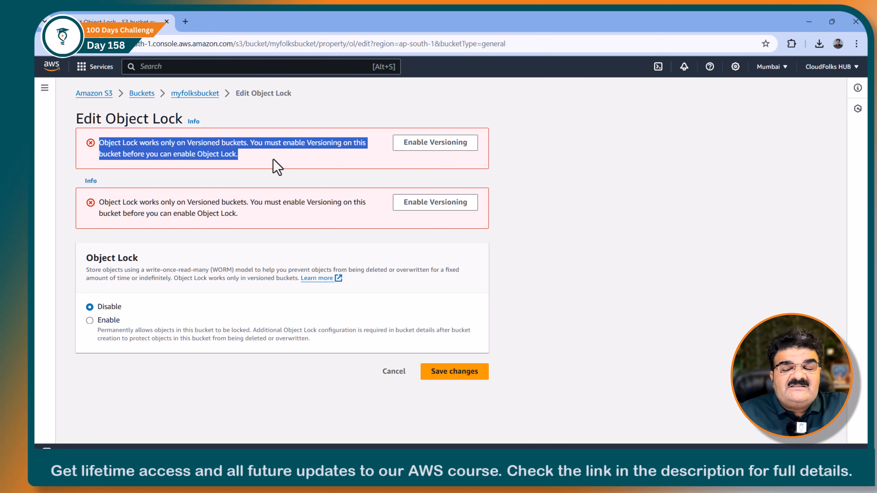
pyautogui.click(427, 147)
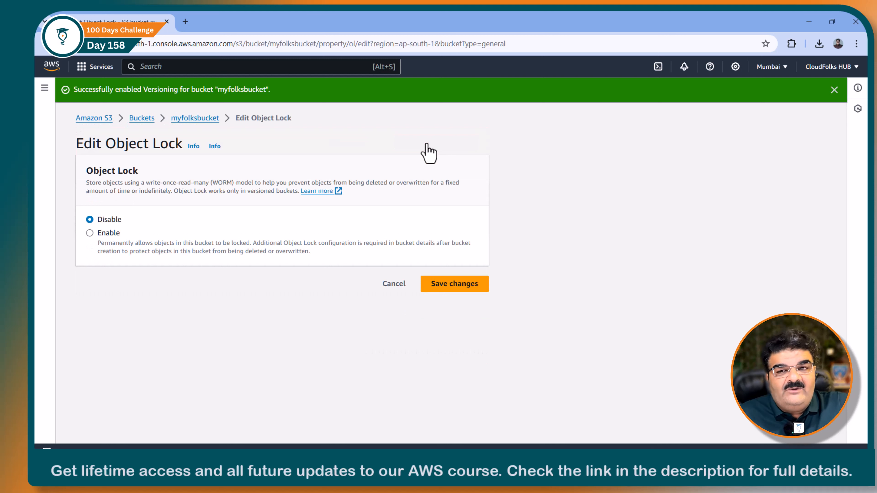
# Step: Set Object Lock to Enable and acknowledge that objects in this bucket will permanently be allowed to be locked
pyautogui.click(92, 239)
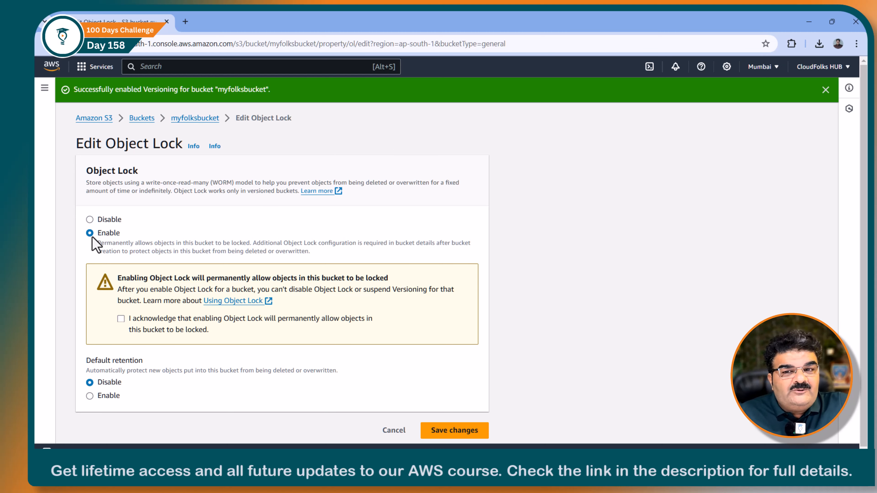
pyautogui.click(122, 321)
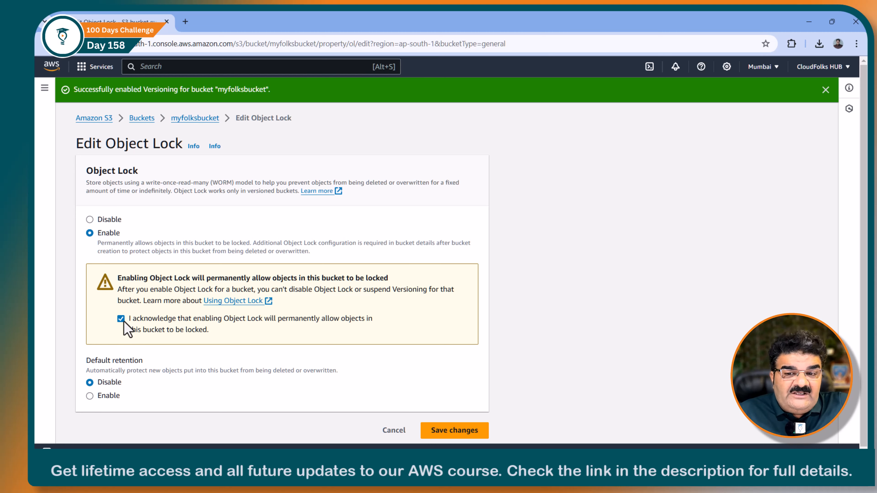
pyautogui.scroll(-1, 123, 346)
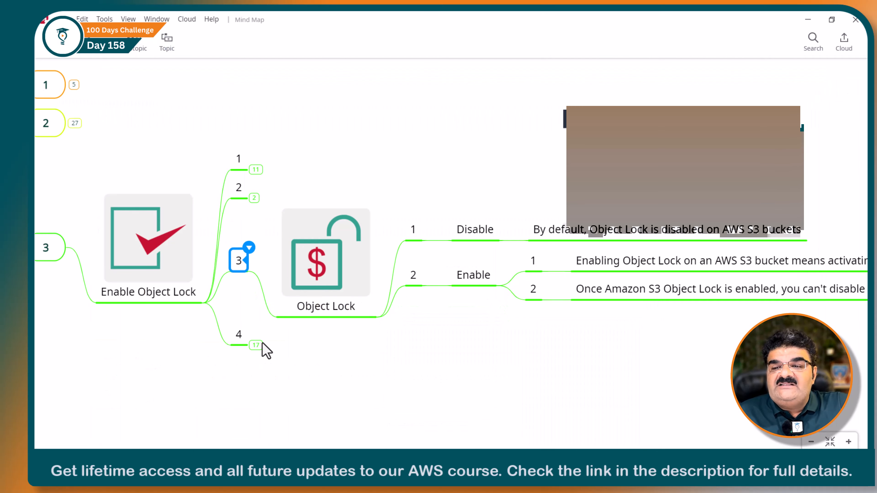
# Step: Switch to the mind map and examine the three points under Disable in the Default Retention topic
pyautogui.click(262, 349)
pyautogui.click(382, 346)
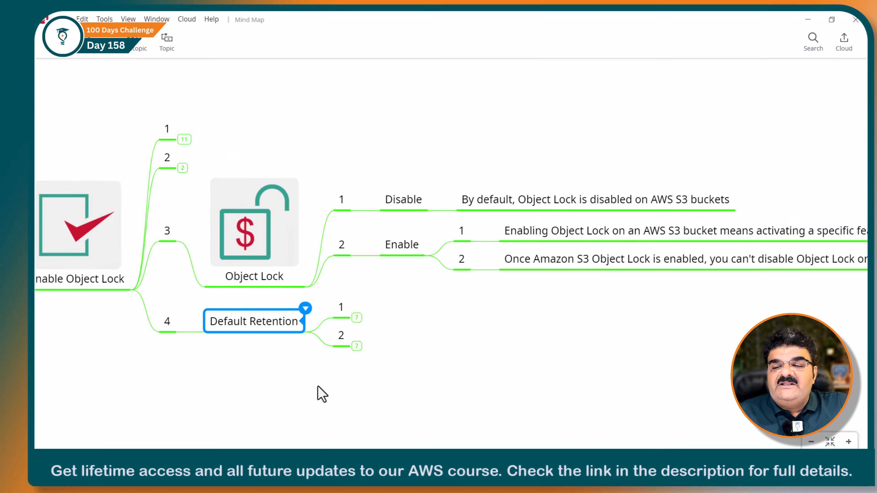
pyautogui.click(294, 310)
pyautogui.click(367, 310)
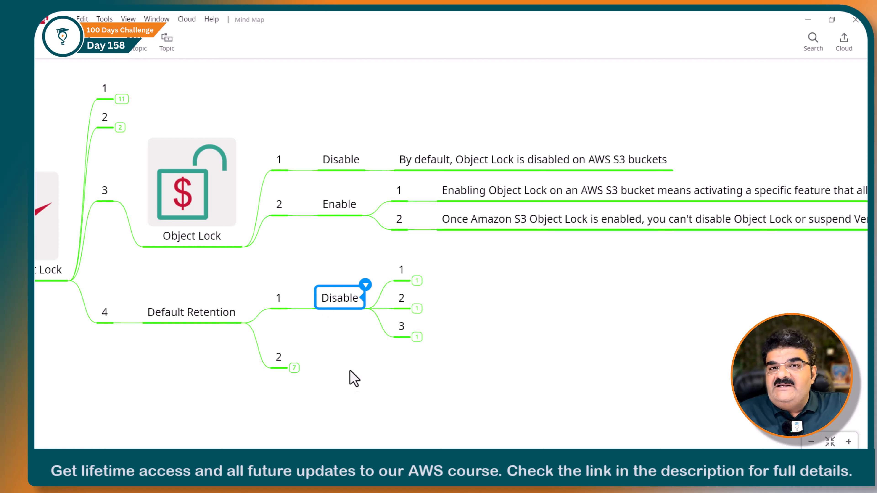
pyautogui.click(120, 202)
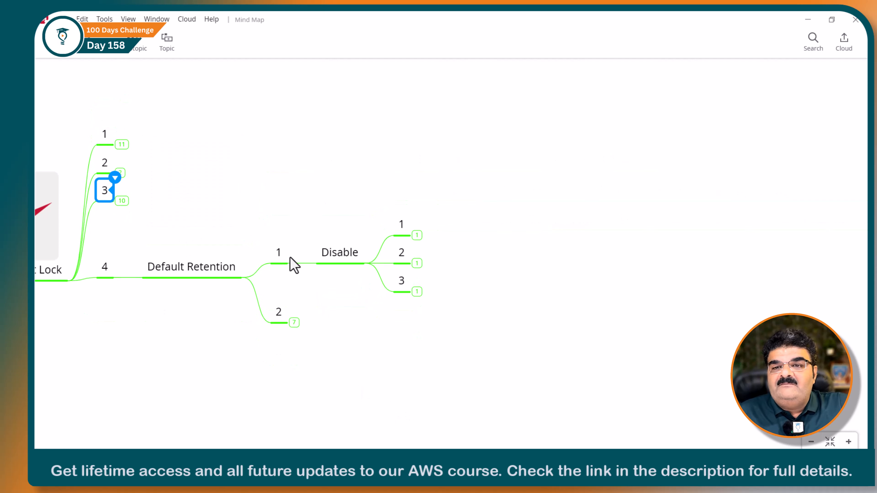
pyautogui.click(418, 236)
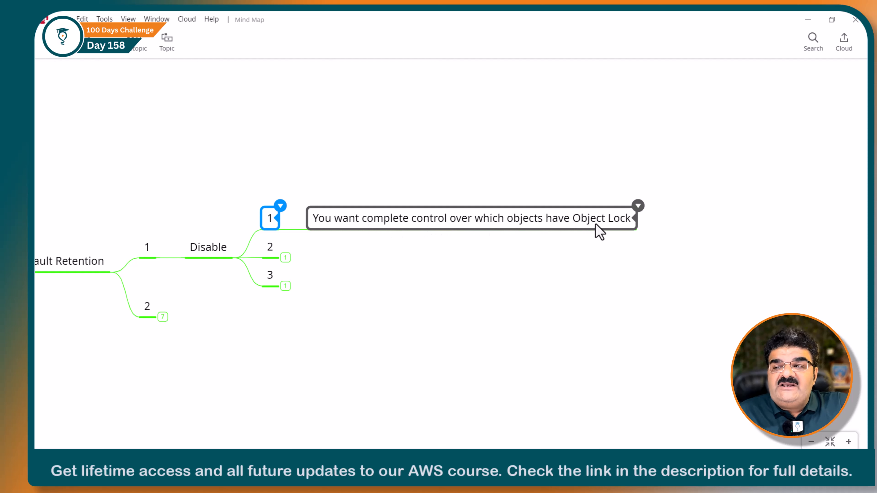
pyautogui.click(286, 257)
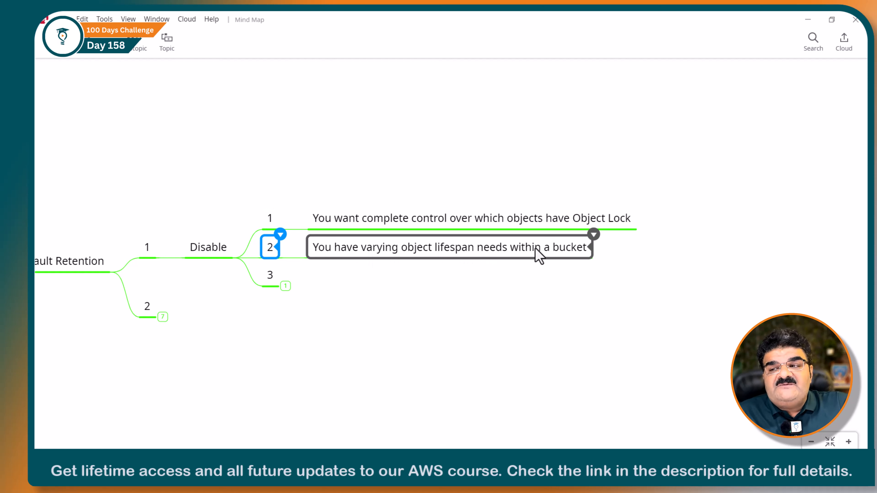
pyautogui.click(285, 286)
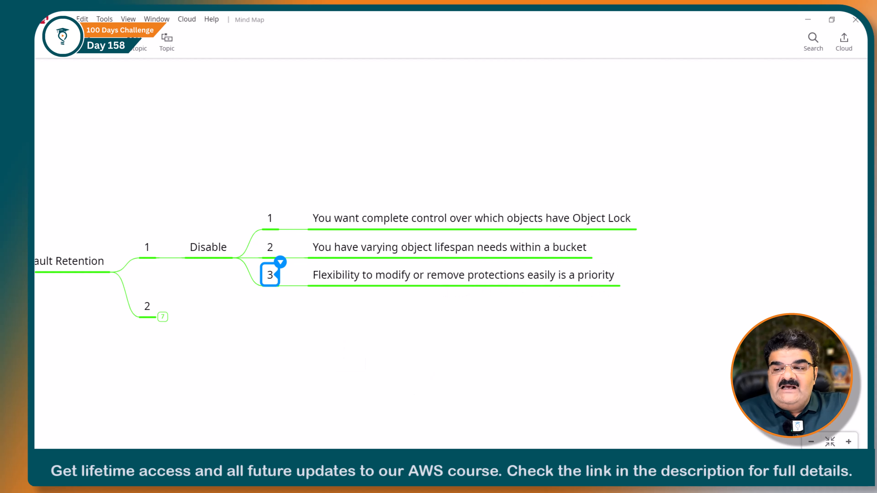
# Step: Switch back to the S3 console and save the Object Lock changes with default retention left disabled
pyautogui.hotkey('alt', 'Tab')
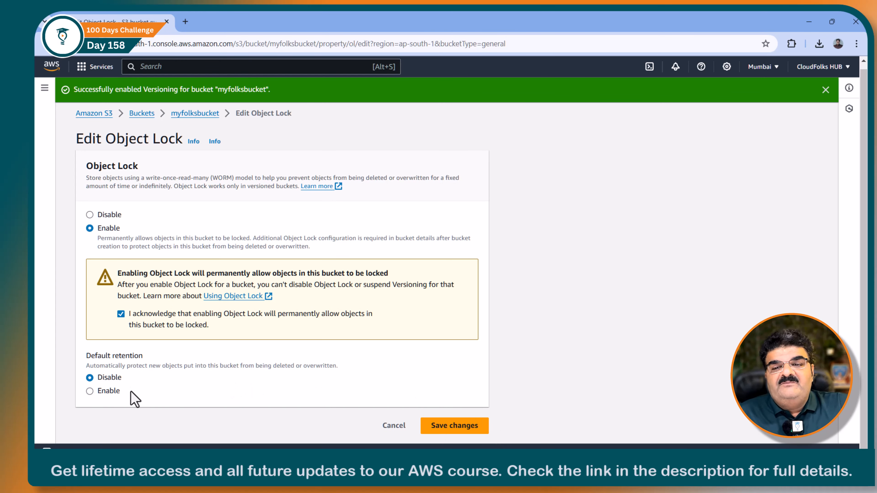
pyautogui.click(471, 428)
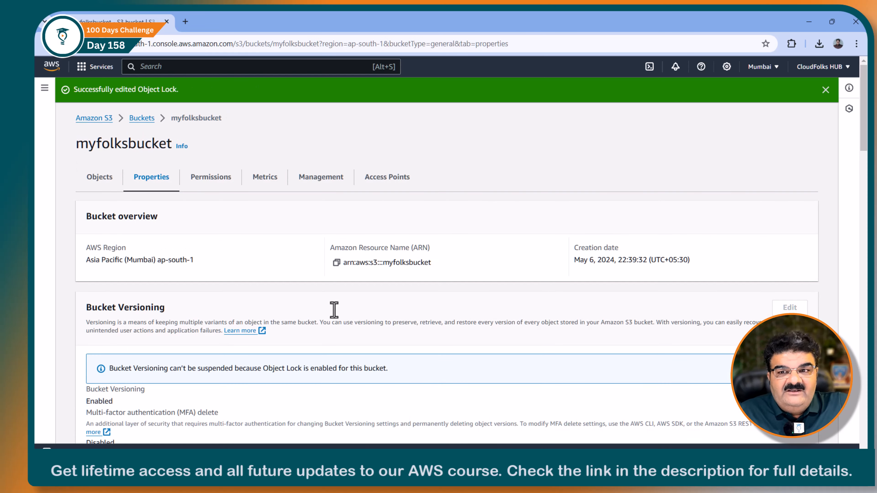
# Step: Reopen the Object Lock settings from the bucket's properties and cancel the edit without saving
pyautogui.scroll(-20, 238, 238)
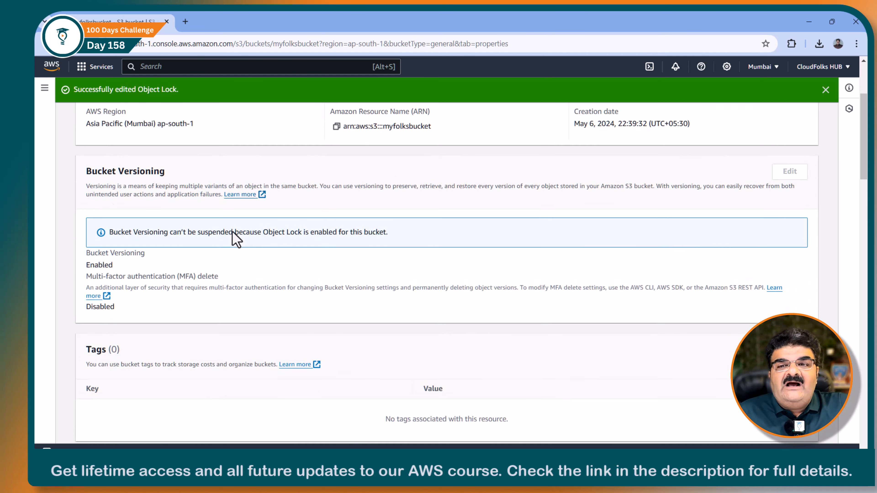
pyautogui.scroll(-10, 245, 244)
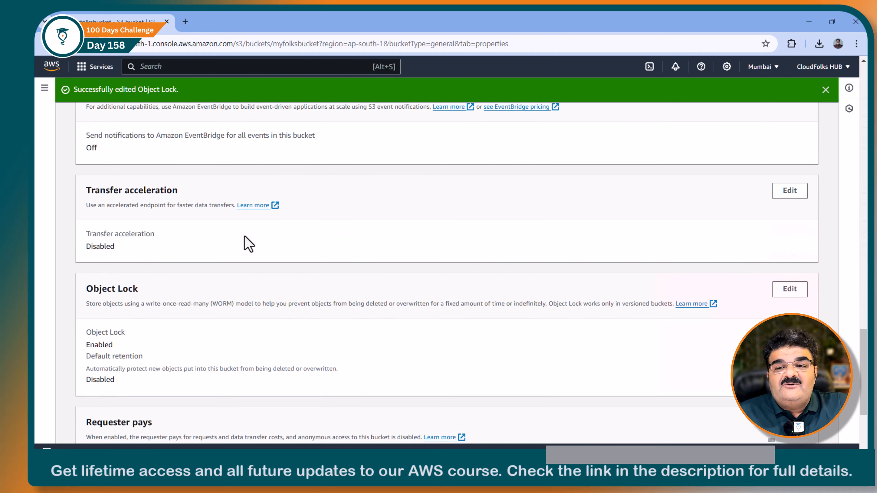
pyautogui.click(780, 157)
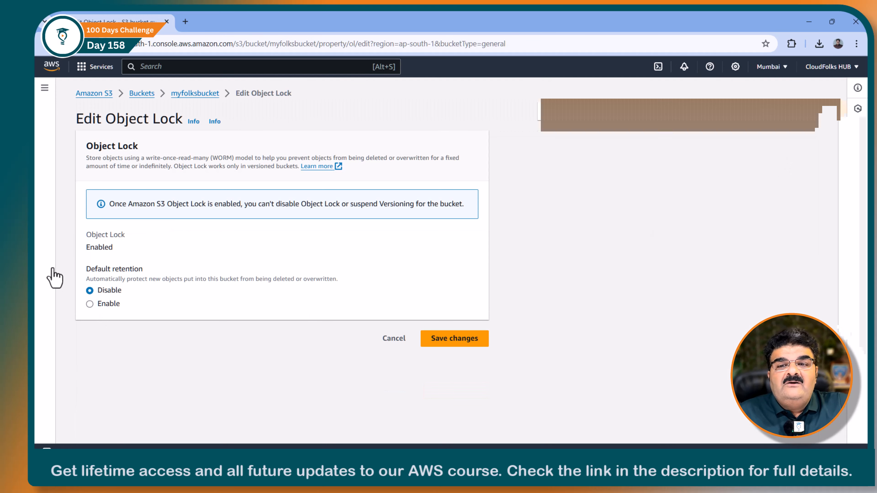
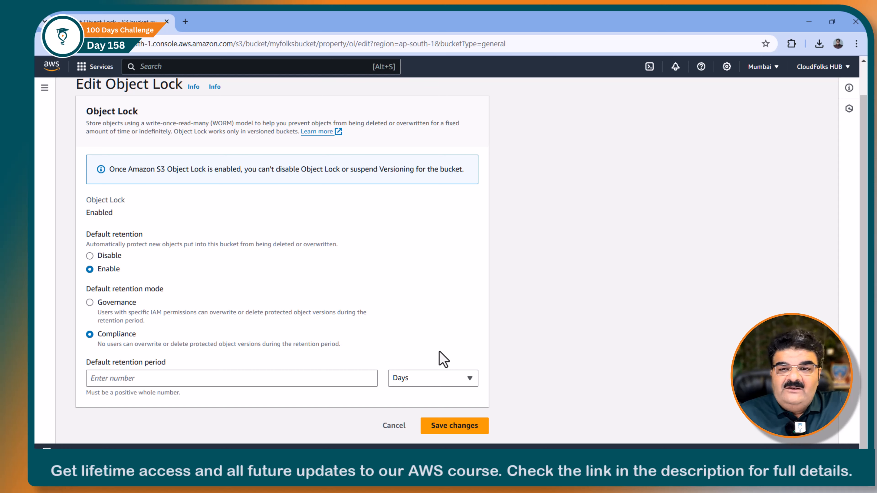
pyautogui.click(399, 433)
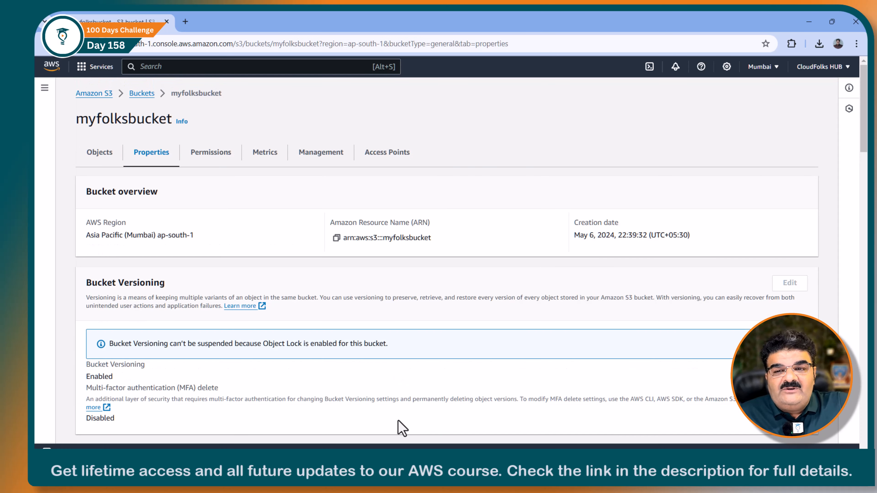
# Step: Check the Object Lock and default retention status in the bucket's properties and return to the bucket list
pyautogui.scroll(-15, 231, 235)
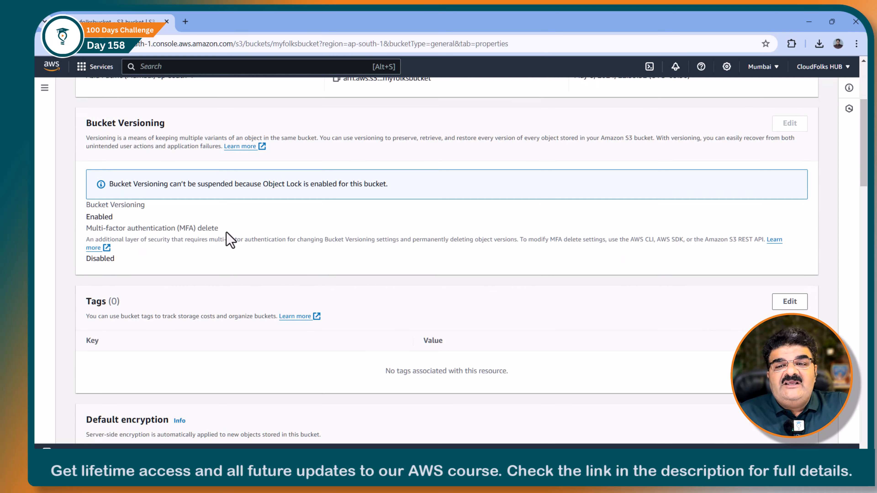
pyautogui.scroll(-18, 229, 239)
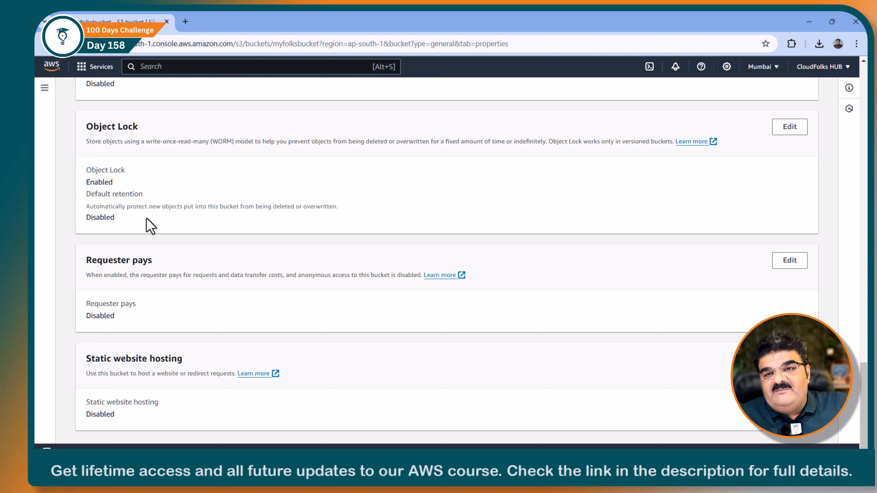
pyautogui.scroll(20, 607, 333)
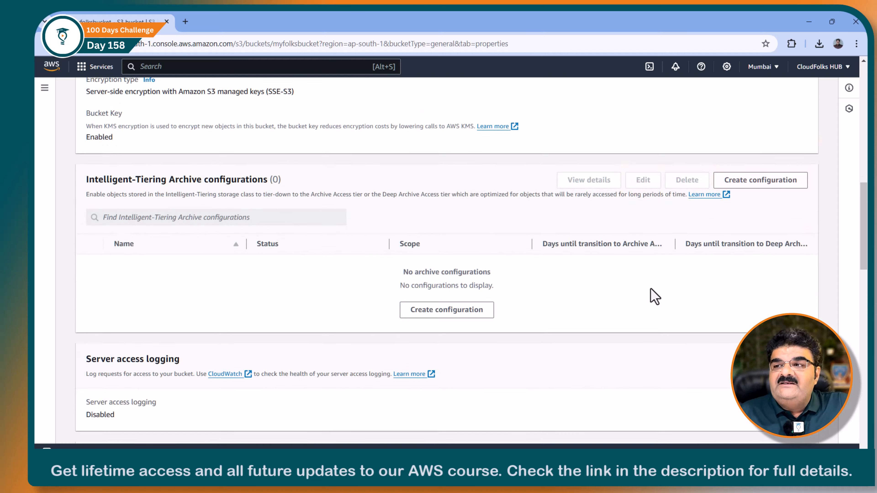
pyautogui.click(141, 94)
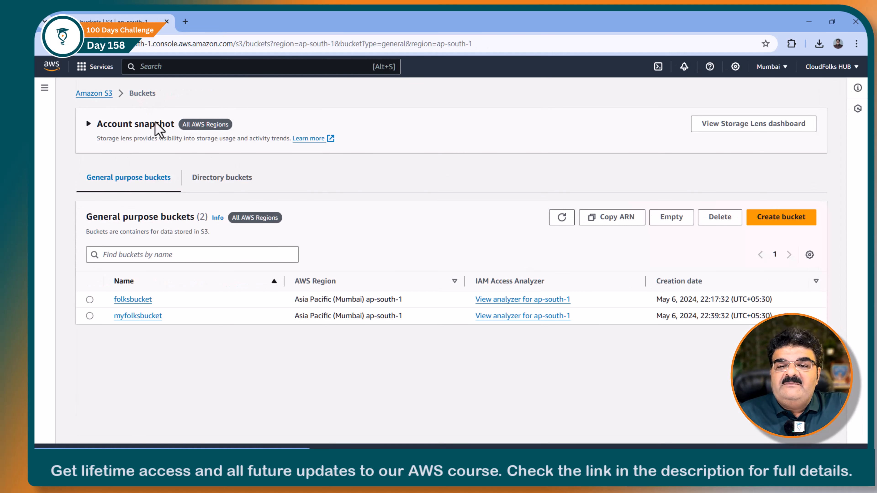
# Step: Start an upload to myfolksbucket and add the file Index ALB.txt to it
pyautogui.click(139, 319)
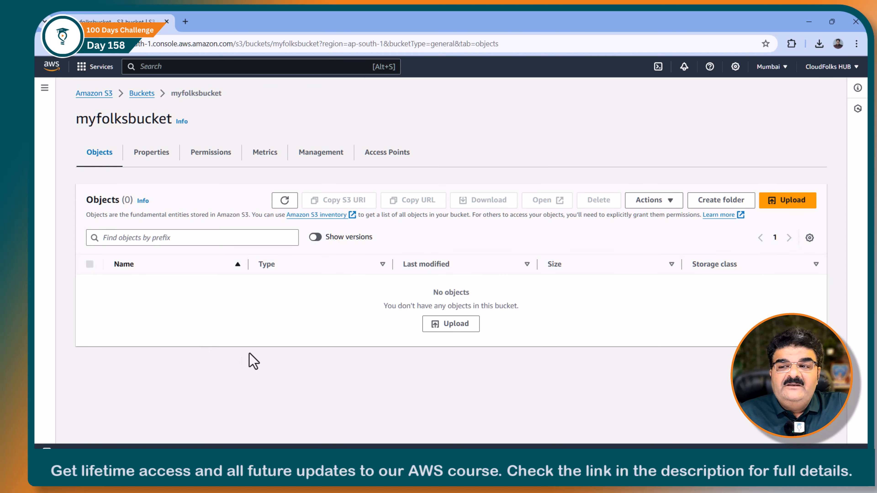
pyautogui.click(463, 330)
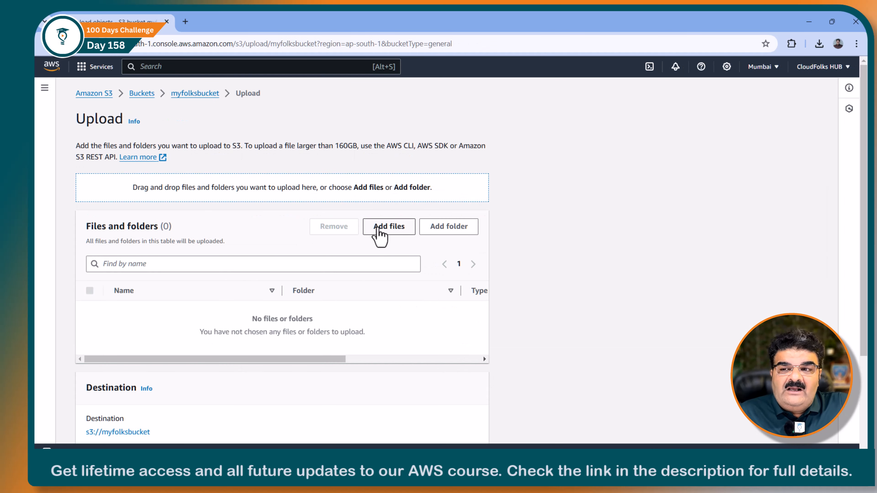
pyautogui.click(381, 231)
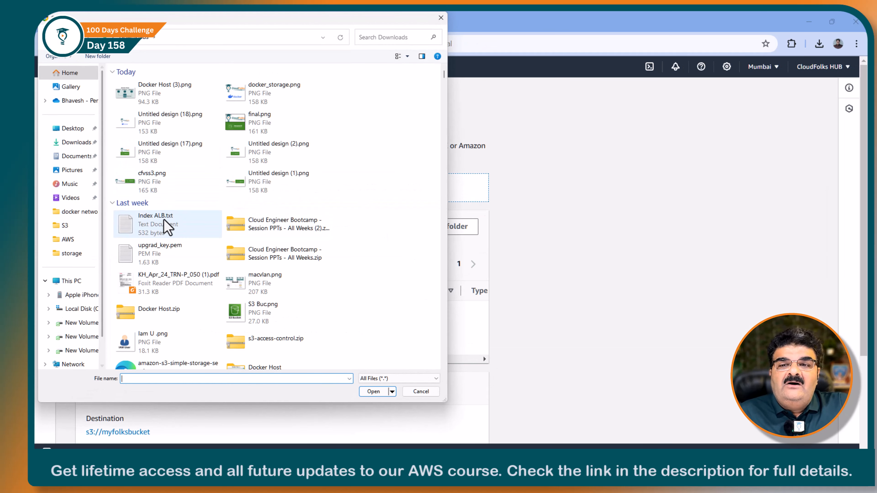
pyautogui.click(154, 227)
pyautogui.click(375, 394)
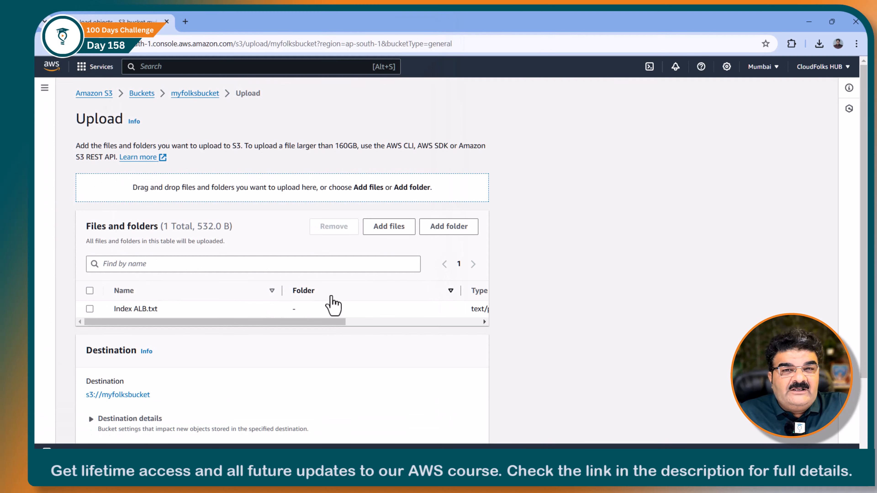
# Step: Expand the upload's properties and examine the Object Lock section
pyautogui.scroll(-3, 332, 304)
pyautogui.click(103, 388)
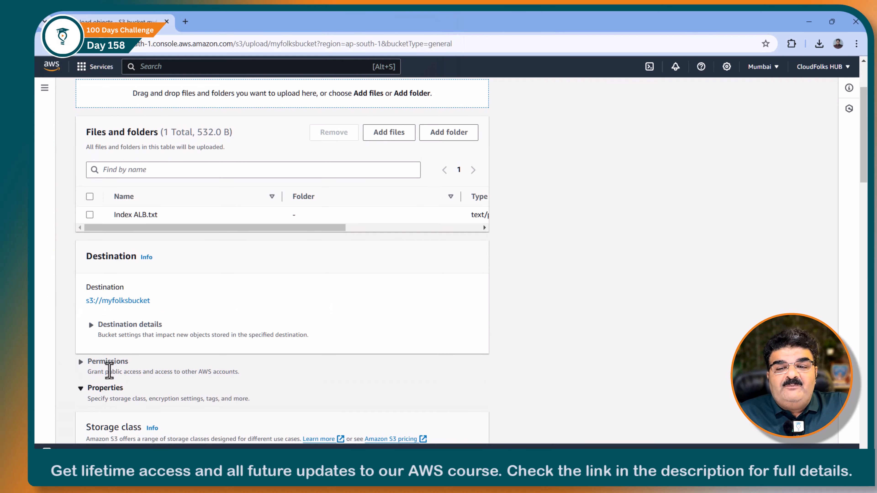
pyautogui.scroll(-15, 128, 337)
pyautogui.scroll(-3, 128, 335)
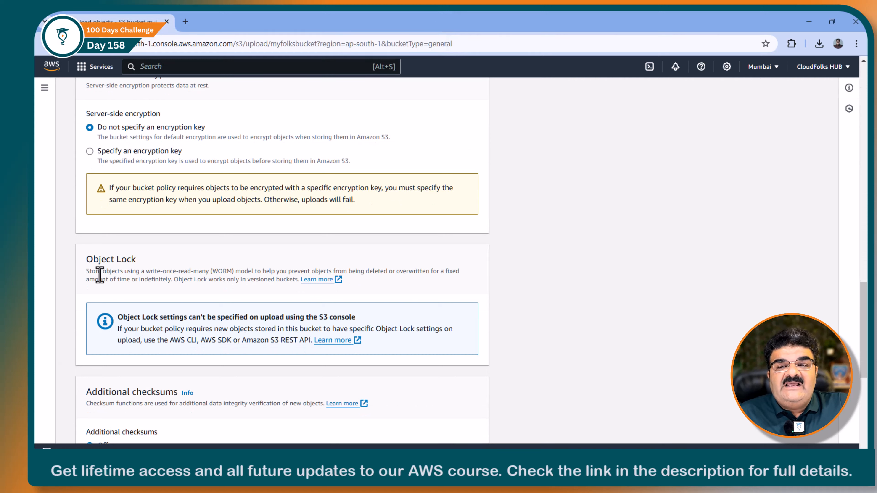
pyautogui.moveTo(83, 261); pyautogui.dragTo(161, 265)
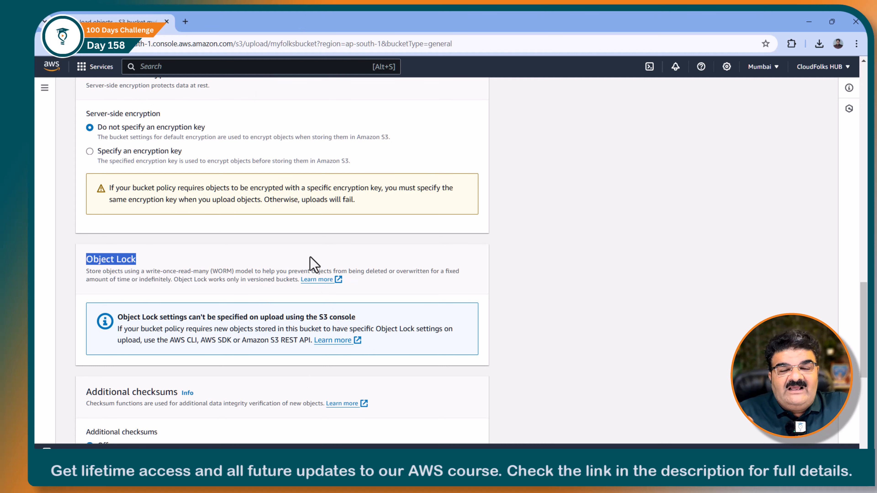
pyautogui.moveTo(127, 279); pyautogui.dragTo(130, 279)
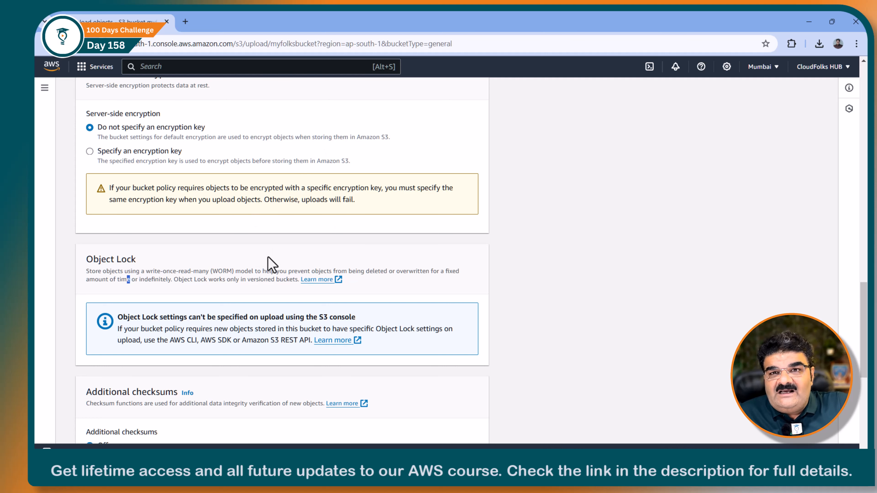
# Step: Upload Index ALB.txt with the default properties and close the upload status page
pyautogui.scroll(-9, 261, 270)
pyautogui.scroll(8, 157, 238)
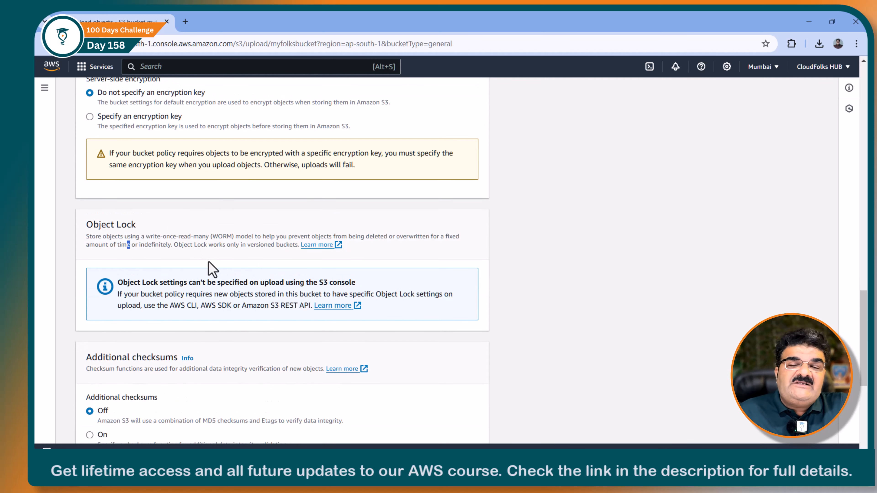
pyautogui.scroll(-8, 487, 338)
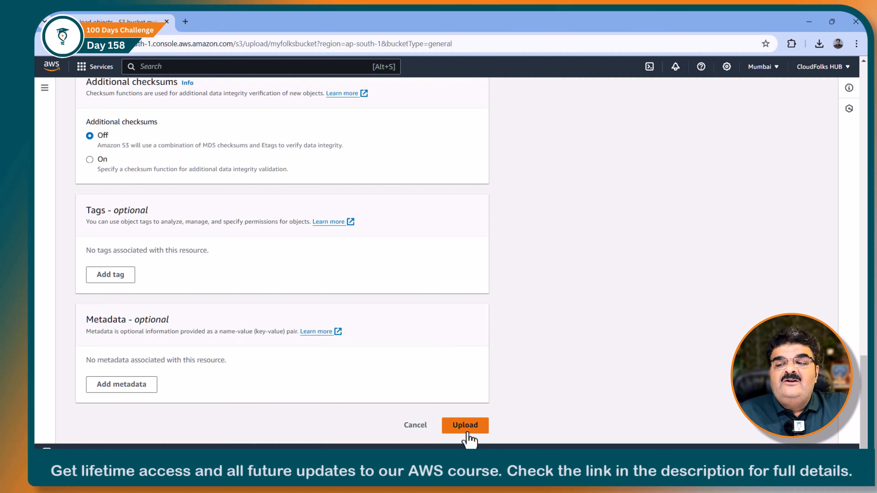
pyautogui.click(466, 428)
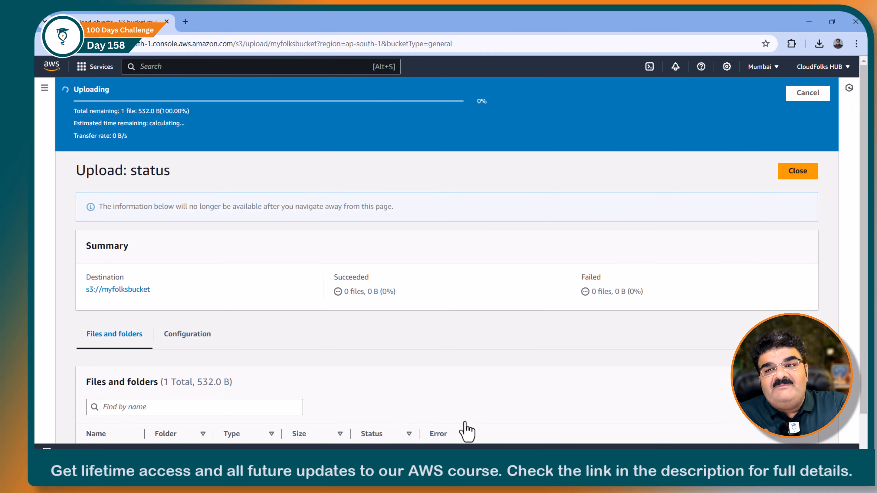
pyautogui.click(801, 137)
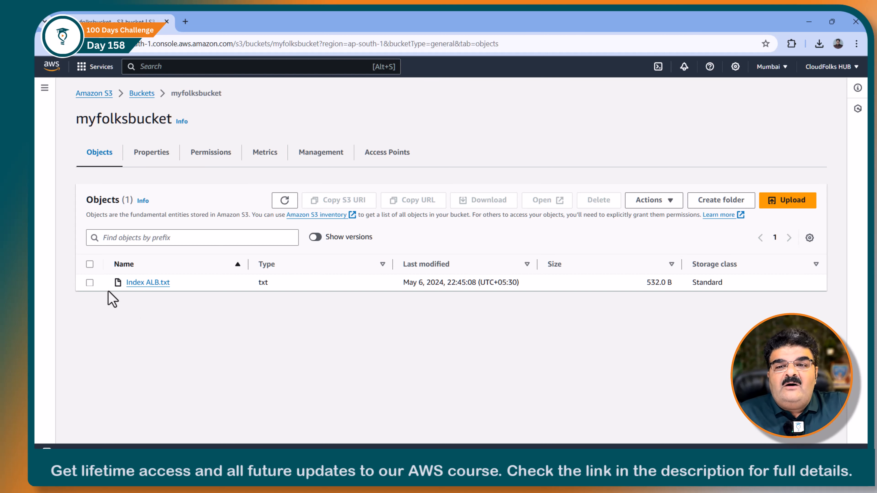
pyautogui.click(90, 282)
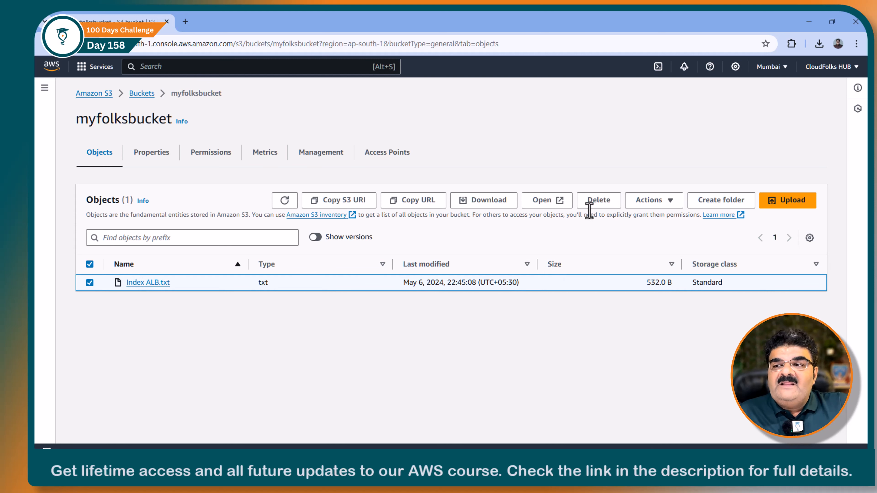
pyautogui.click(591, 203)
pyautogui.scroll(-1, 248, 341)
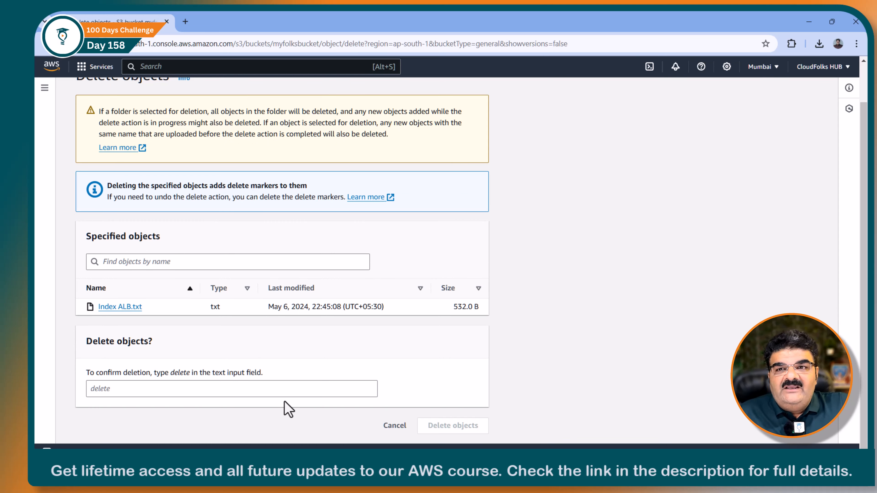
pyautogui.click(389, 429)
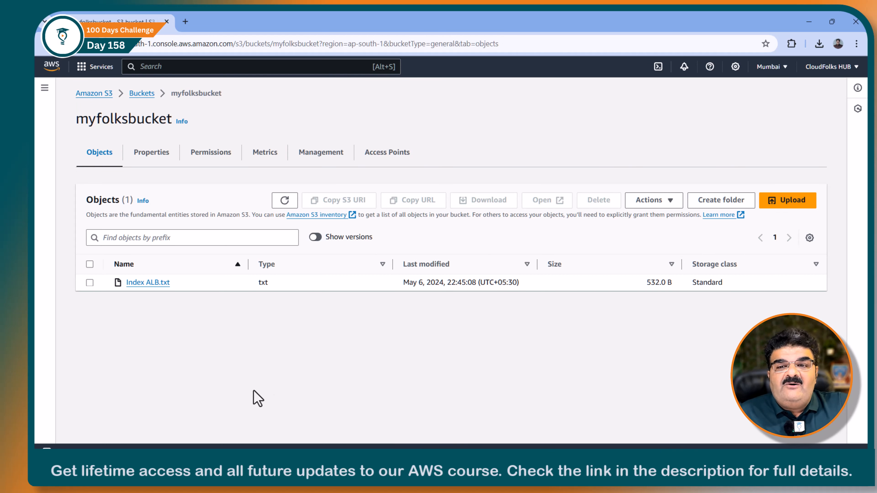
# Step: Enable Object Lock retention on Index ALB.txt in Compliance mode, retain until 2024/05/08, and save the changes
pyautogui.click(147, 282)
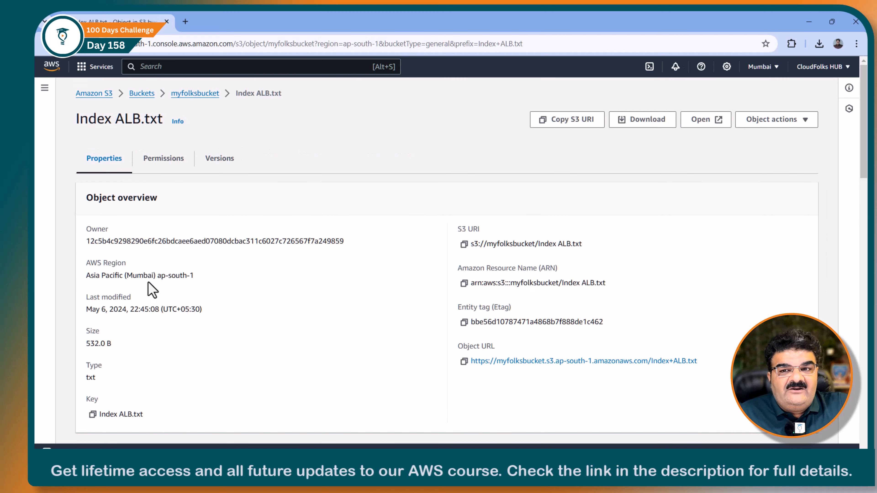
pyautogui.scroll(-10, 225, 323)
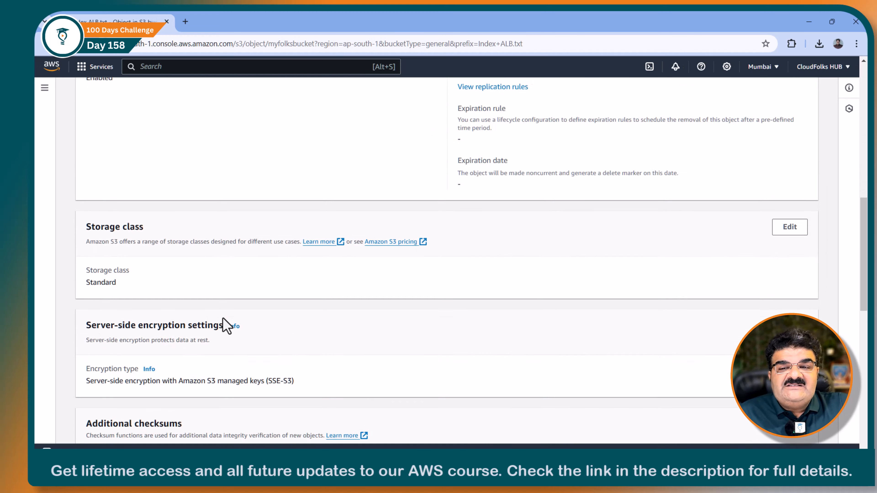
pyautogui.scroll(-12, 223, 319)
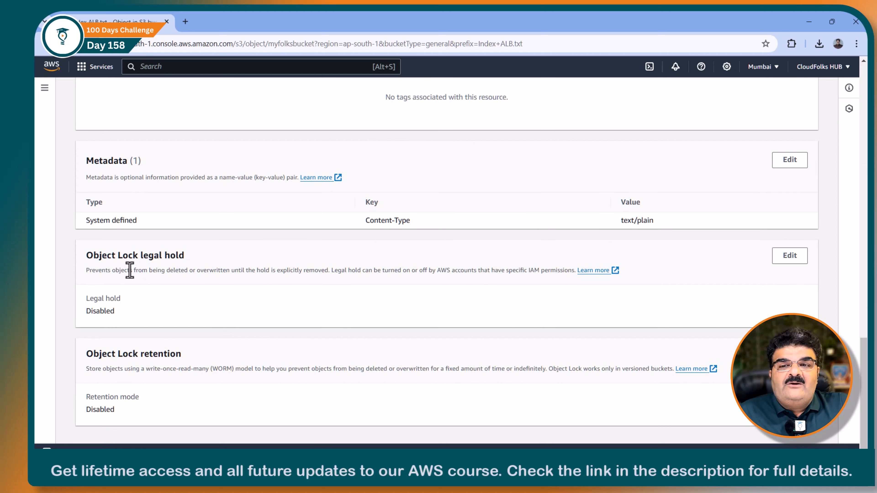
pyautogui.moveTo(87, 353); pyautogui.dragTo(192, 358)
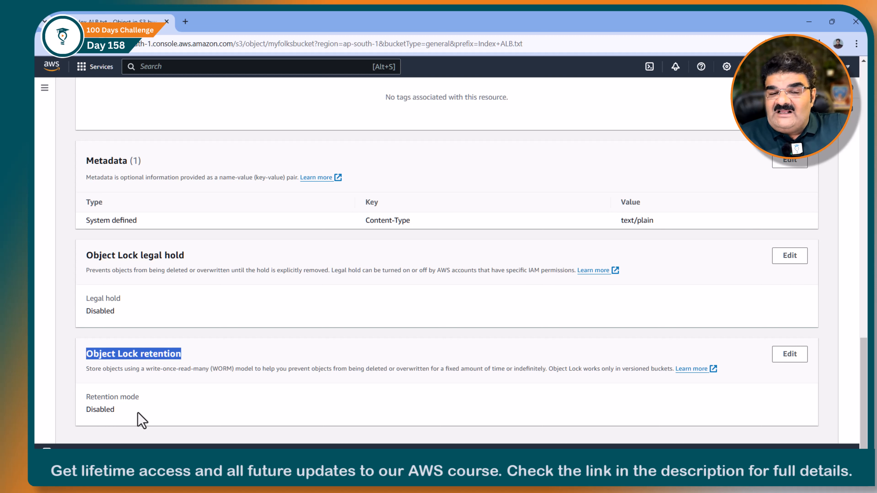
pyautogui.click(788, 356)
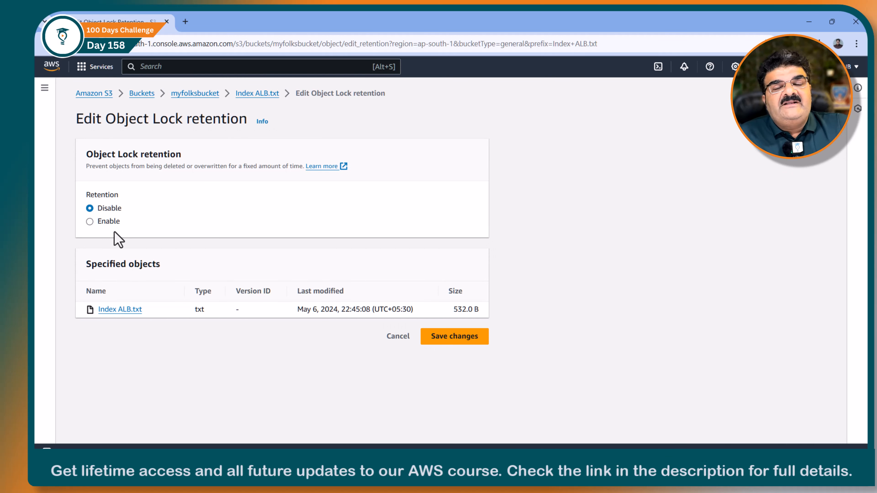
pyautogui.click(110, 224)
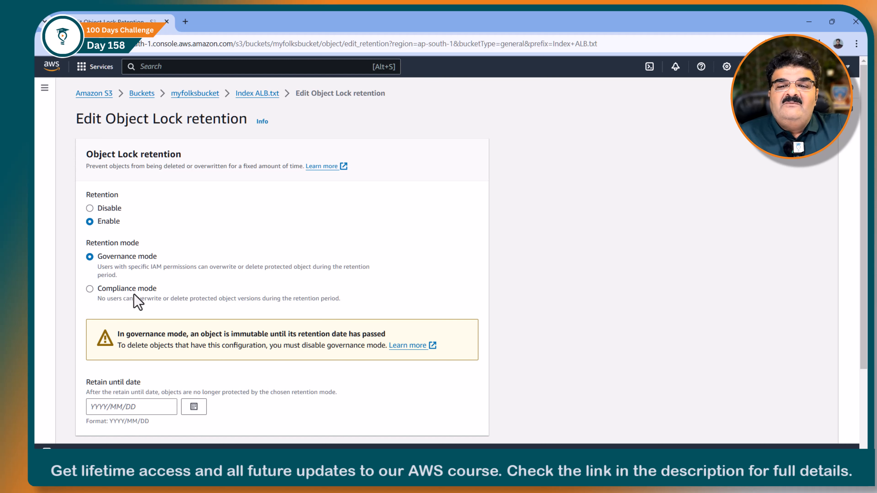
pyautogui.click(125, 290)
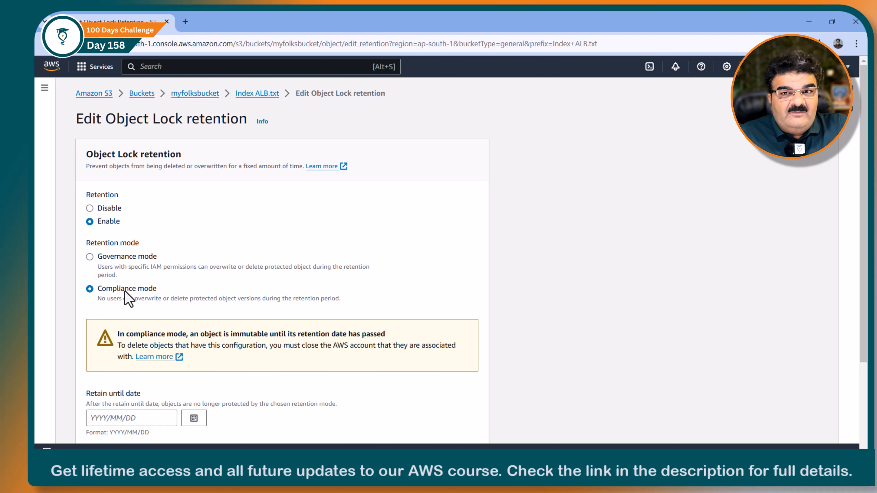
pyautogui.click(194, 418)
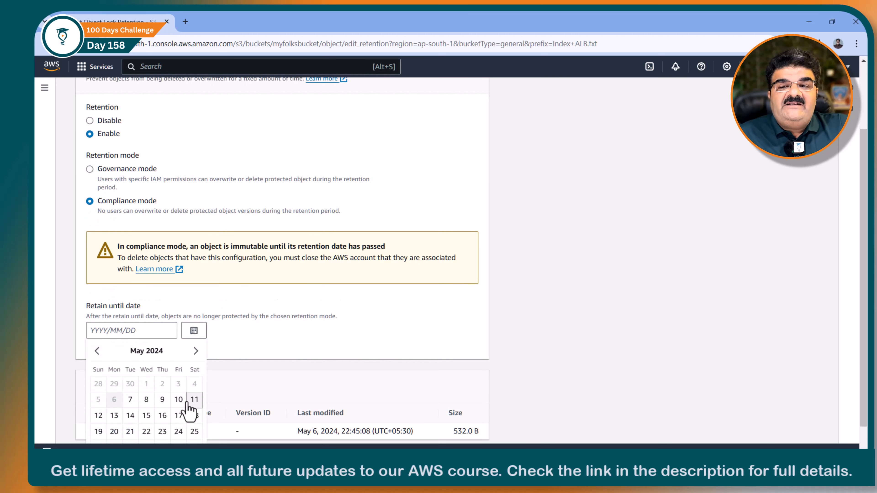
pyautogui.click(145, 401)
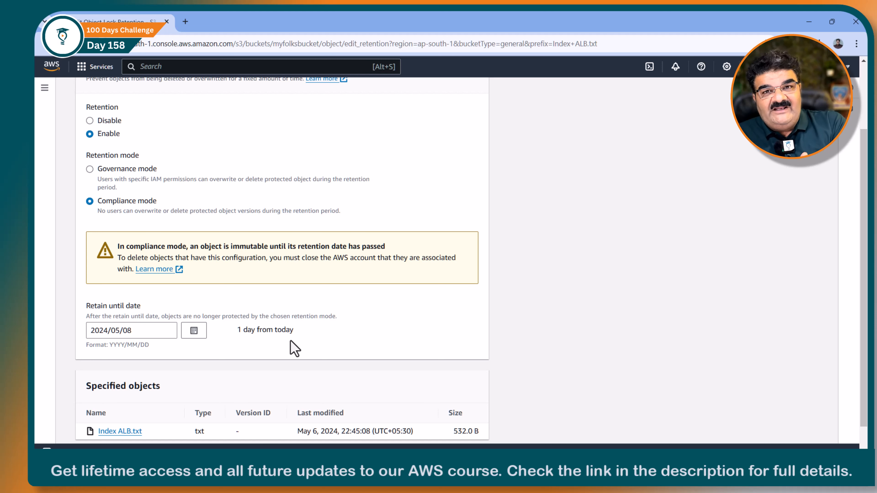
pyautogui.scroll(-1, 378, 311)
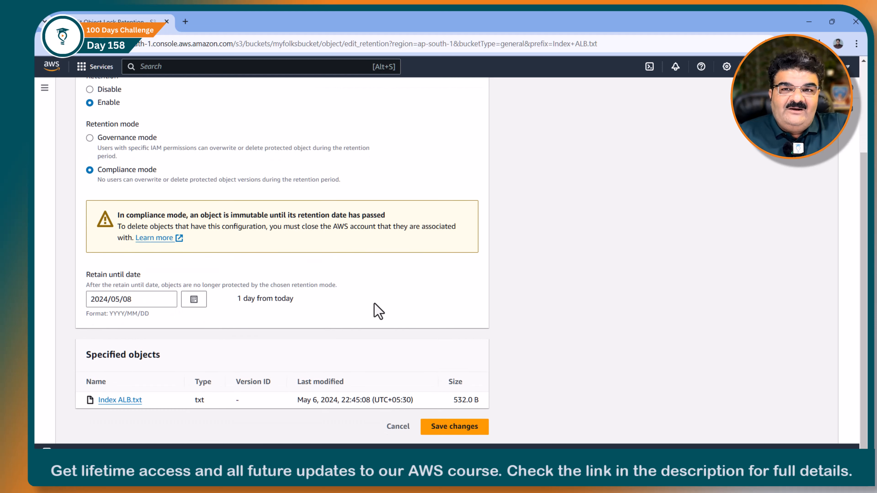
pyautogui.click(470, 424)
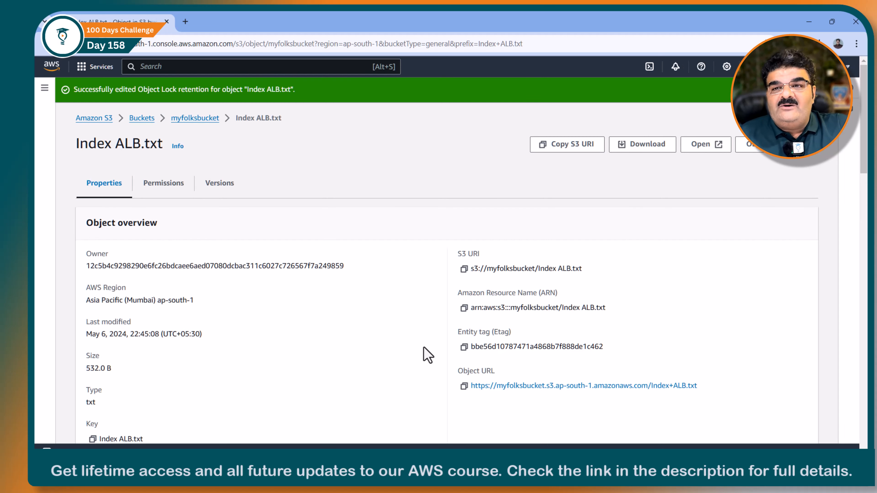
# Step: Delete Index ALB.txt from myfolksbucket, confirming with the word delete, and close the deletion status page
pyautogui.click(200, 118)
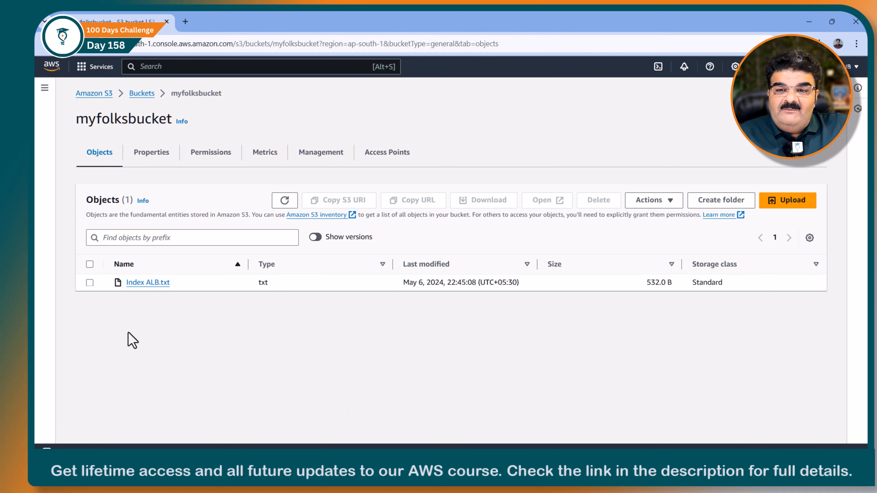
pyautogui.click(90, 282)
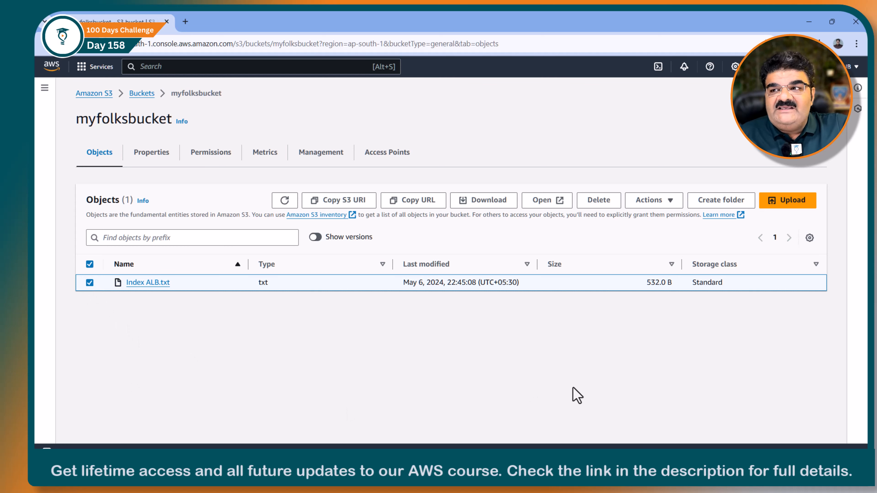
pyautogui.click(589, 203)
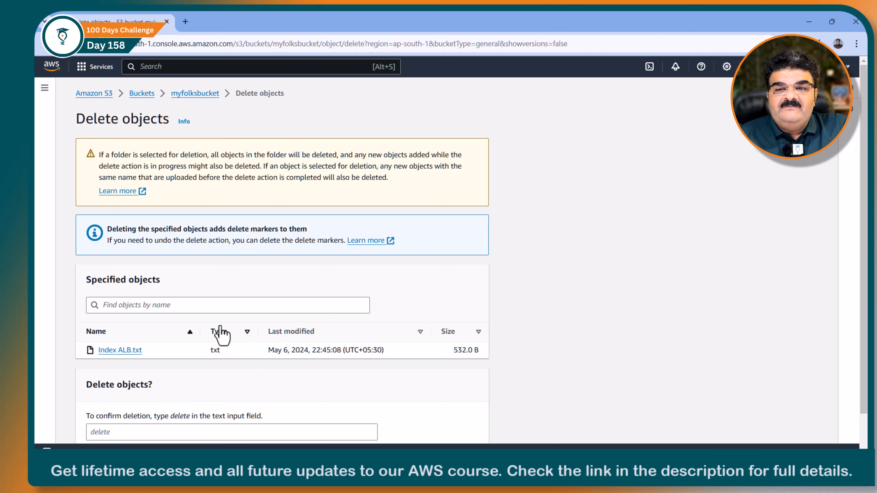
pyautogui.scroll(-1, 222, 334)
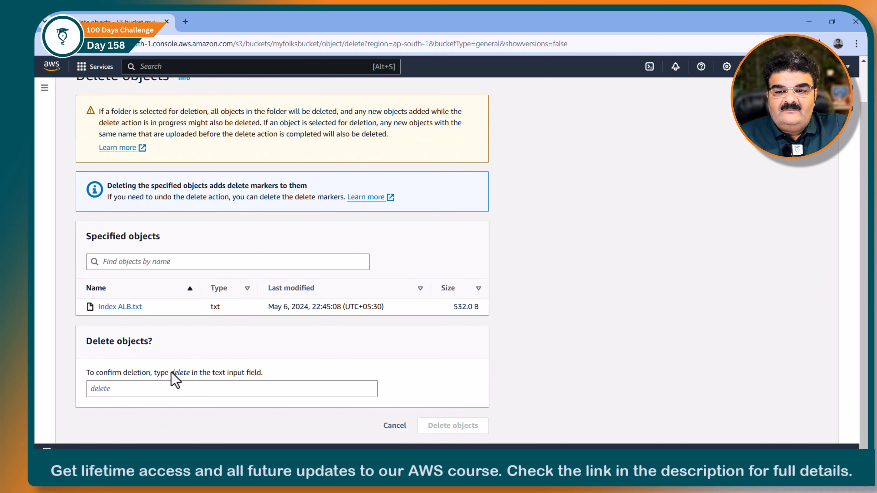
pyautogui.moveTo(170, 374); pyautogui.dragTo(191, 375)
pyautogui.hotkey('ctrl', 'c')
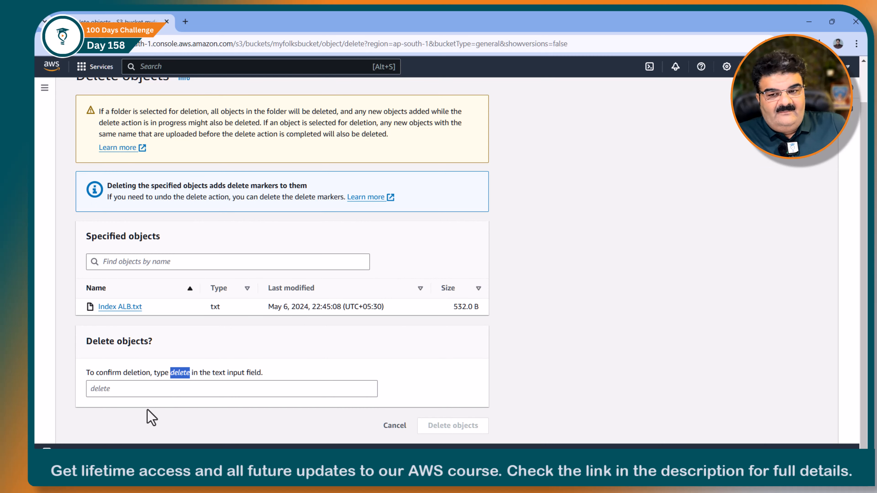
pyautogui.click(151, 390)
pyautogui.hotkey('ctrl', 'v')
pyautogui.click(449, 428)
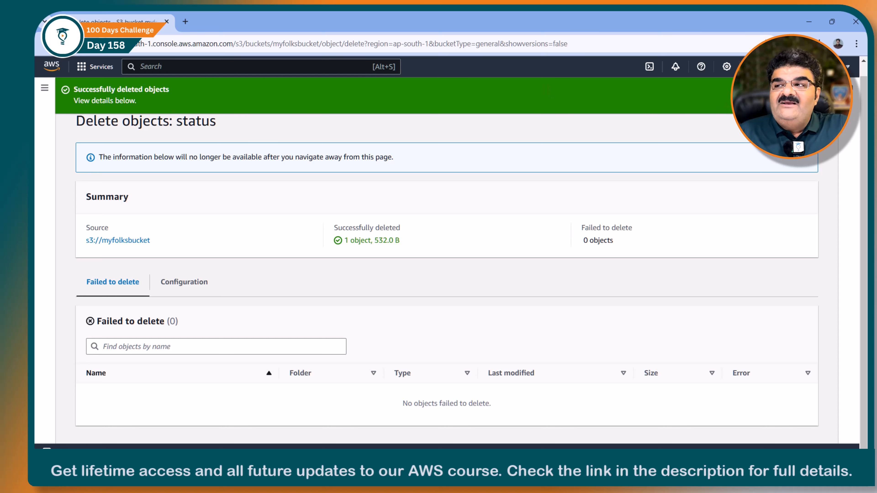
pyautogui.click(802, 121)
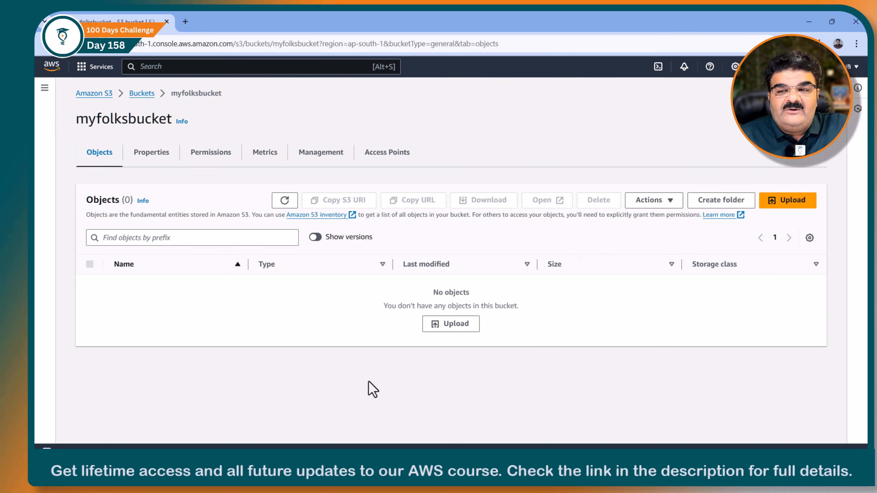
# Step: Show object versions in myfolksbucket, try to permanently delete the Index ALB.txt txt version, confirming with permanently delete, and close the status page
pyautogui.click(319, 238)
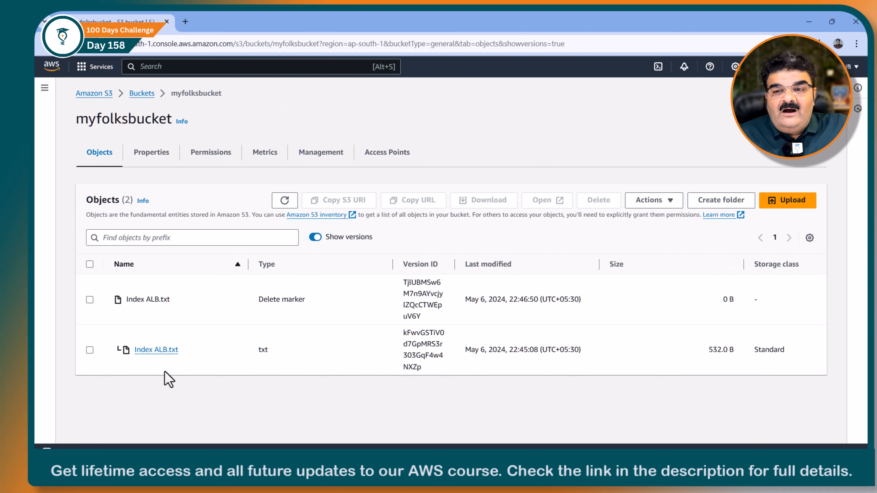
pyautogui.click(90, 350)
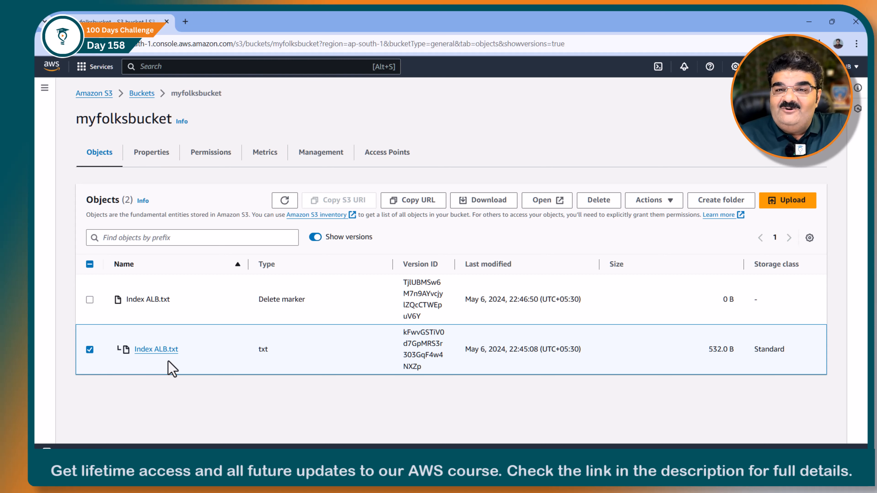
pyautogui.click(598, 200)
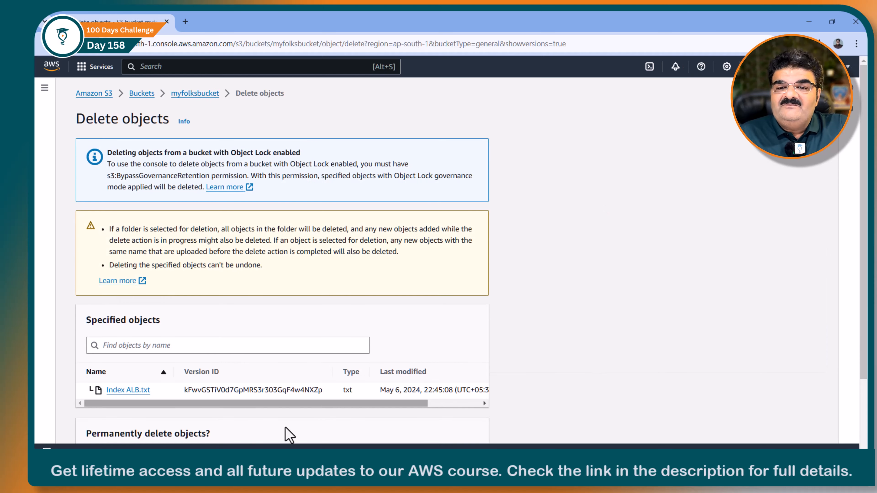
pyautogui.scroll(-3, 244, 300)
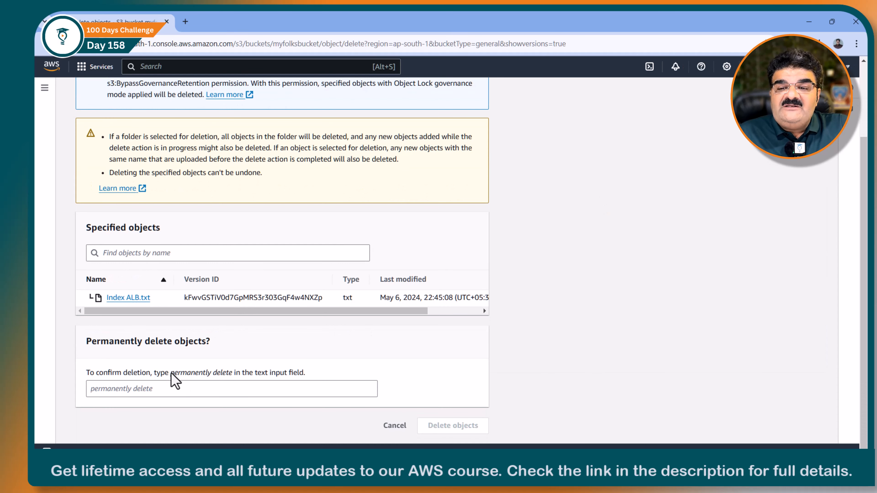
pyautogui.moveTo(172, 374); pyautogui.dragTo(225, 374)
pyautogui.hotkey('ctrl', 'c')
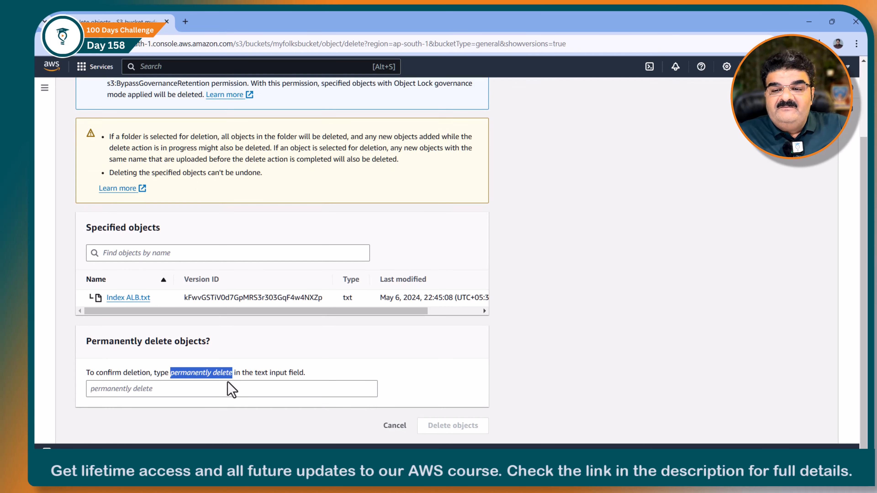
pyautogui.click(209, 388)
pyautogui.hotkey('ctrl', 'v')
pyautogui.click(448, 429)
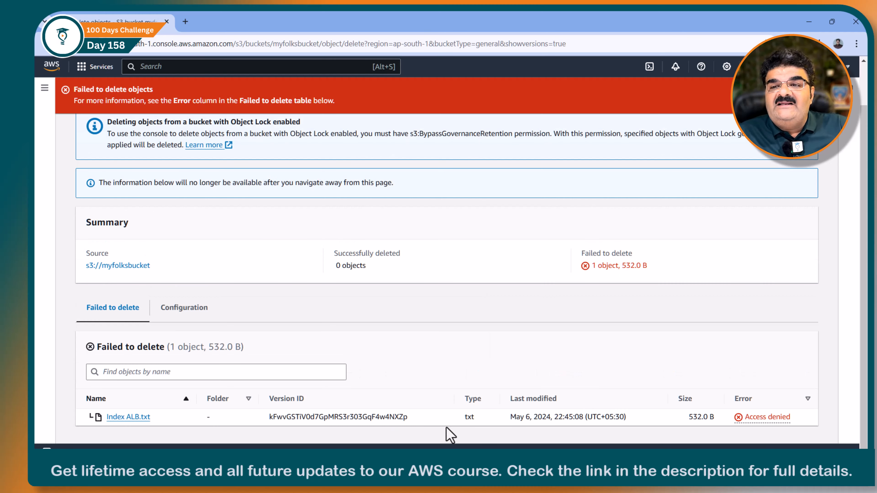
pyautogui.moveTo(73, 89); pyautogui.dragTo(146, 89)
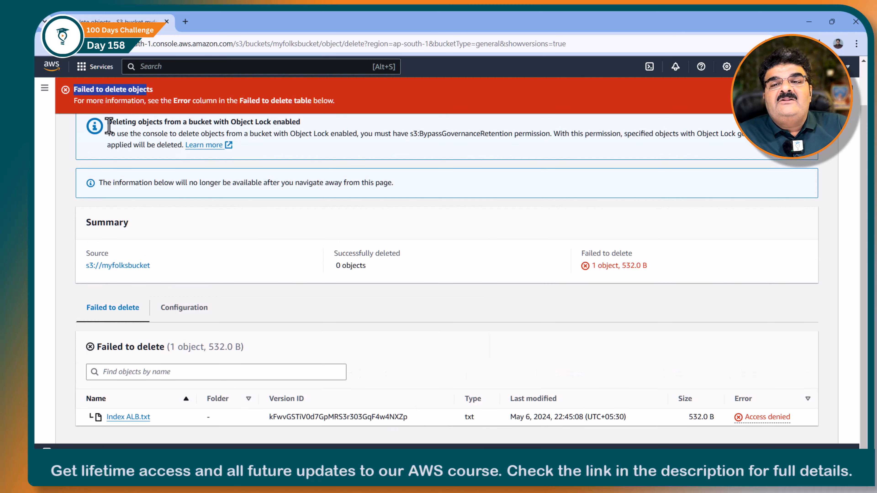
pyautogui.moveTo(108, 122); pyautogui.dragTo(308, 133)
pyautogui.scroll(1, 746, 306)
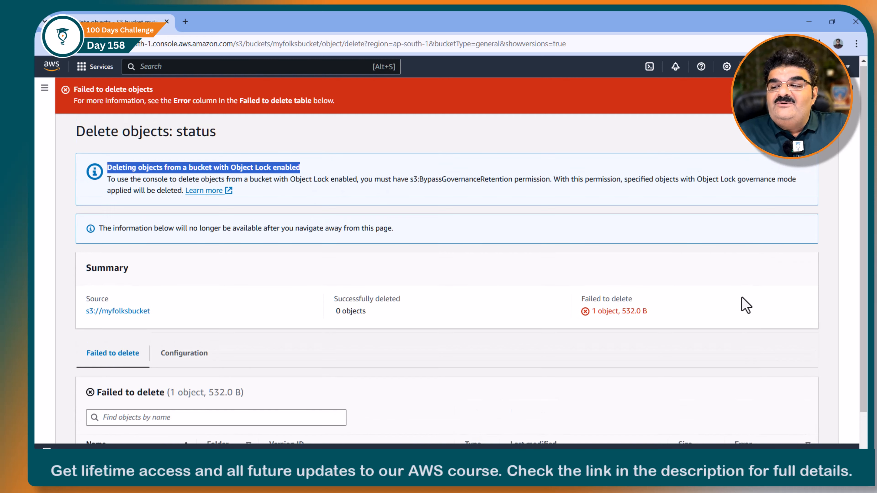
pyautogui.click(799, 139)
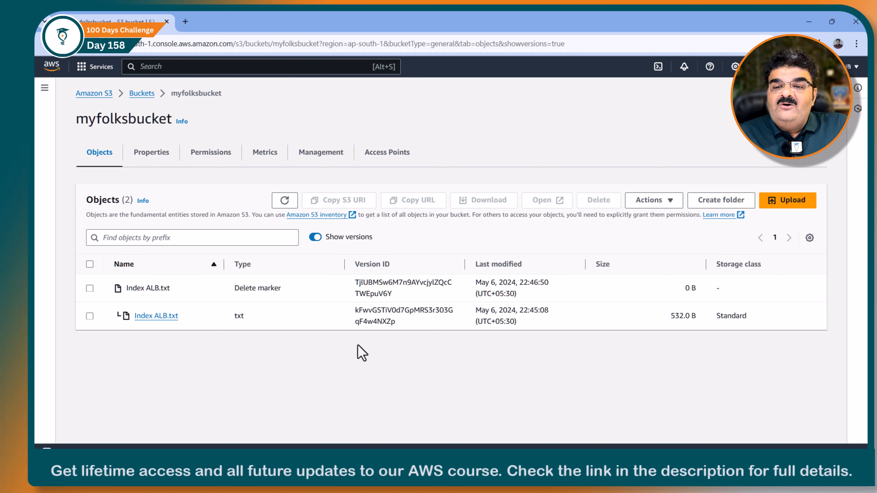
# Step: Reopen myfolksbucket from the bucket list and show its object versions
pyautogui.click(143, 93)
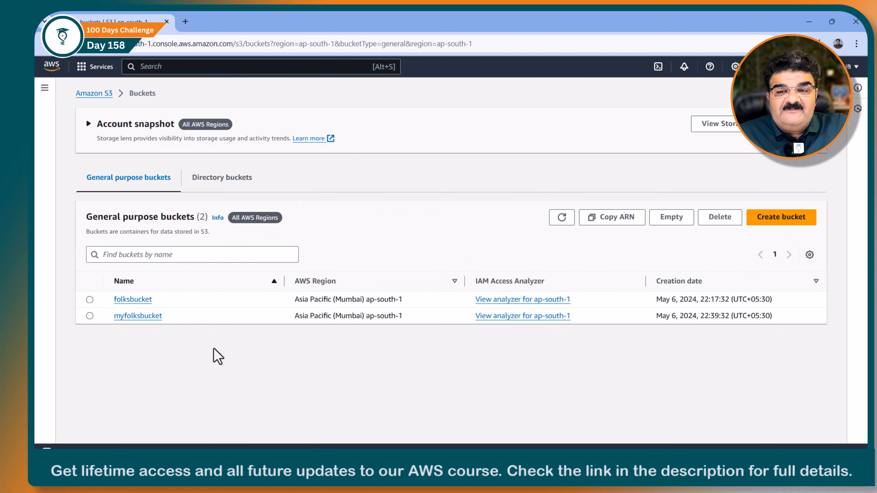
pyautogui.click(147, 316)
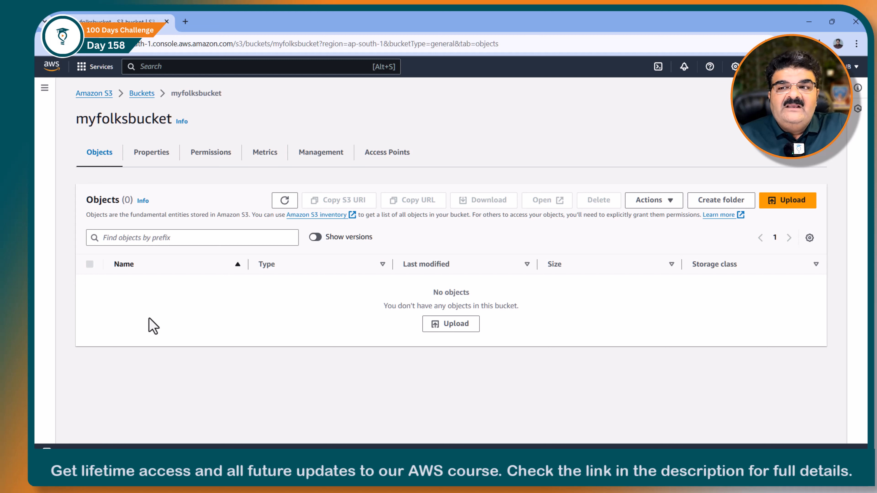
pyautogui.click(315, 238)
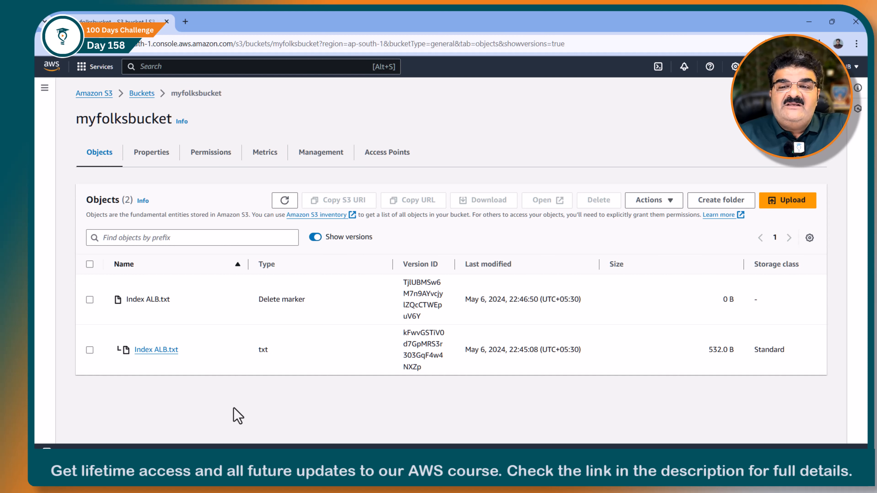
# Step: Permanently delete the Index ALB.txt delete marker, confirming with permanently delete, and close the deletion status page
pyautogui.click(89, 300)
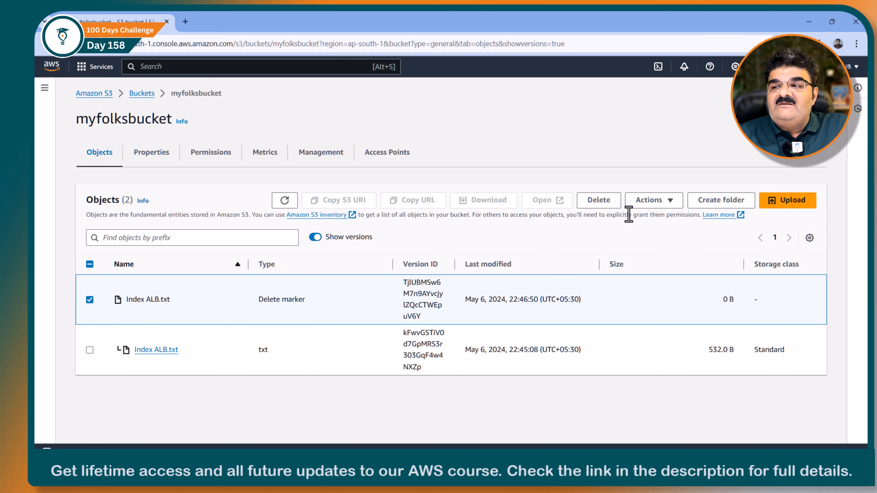
pyautogui.click(599, 201)
pyautogui.scroll(-3, 207, 398)
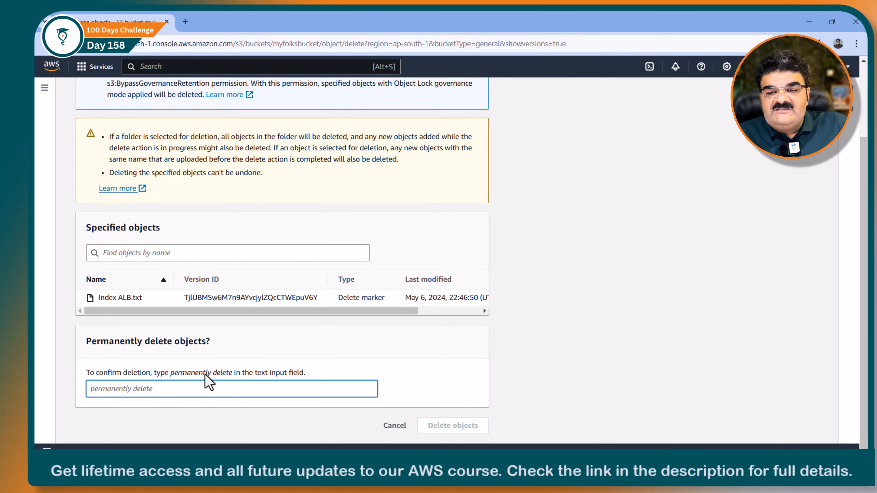
pyautogui.moveTo(171, 374); pyautogui.dragTo(233, 373)
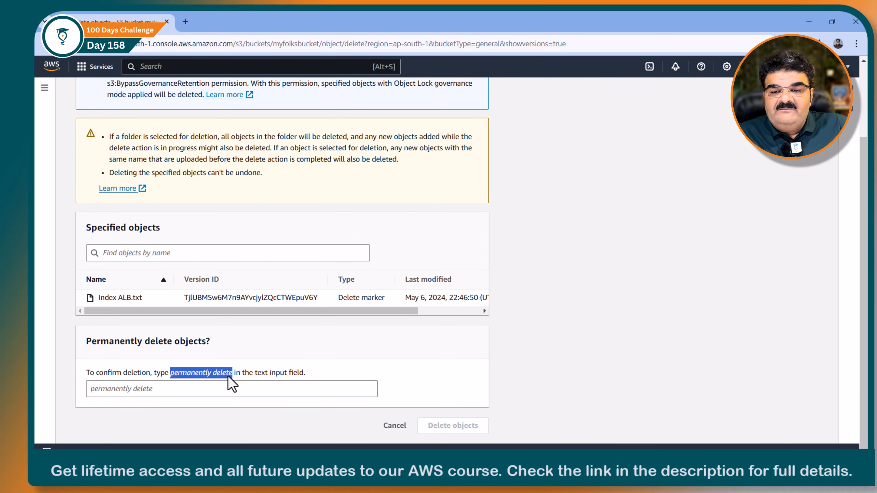
pyautogui.click(174, 389)
pyautogui.hotkey('ctrl', 'v')
pyautogui.click(425, 427)
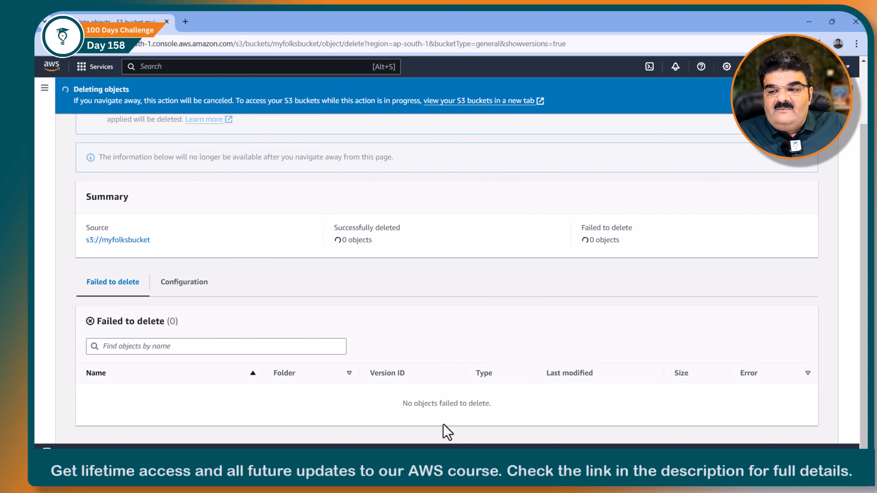
pyautogui.scroll(3, 340, 328)
pyautogui.click(804, 134)
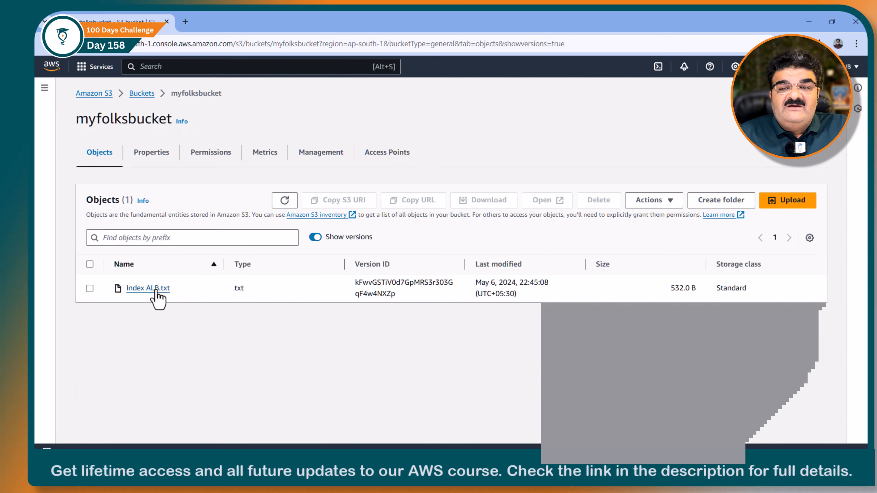
# Step: Switch to the mind map, expand Terminology to its Legal Hold topic, and return to the S3 console
pyautogui.click(157, 292)
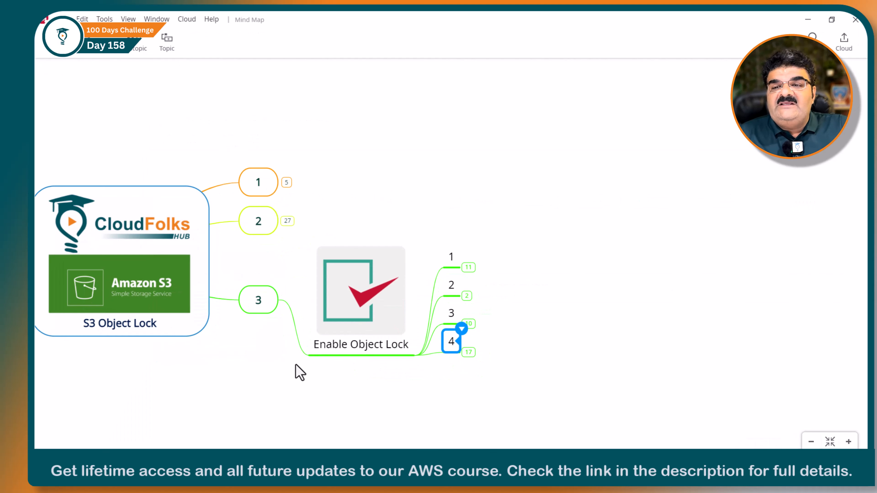
pyautogui.click(286, 222)
pyautogui.click(462, 262)
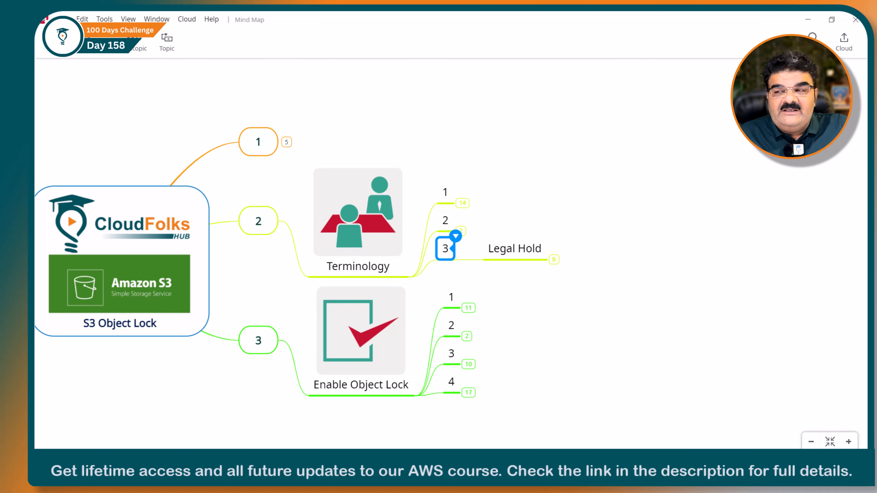
pyautogui.click(808, 20)
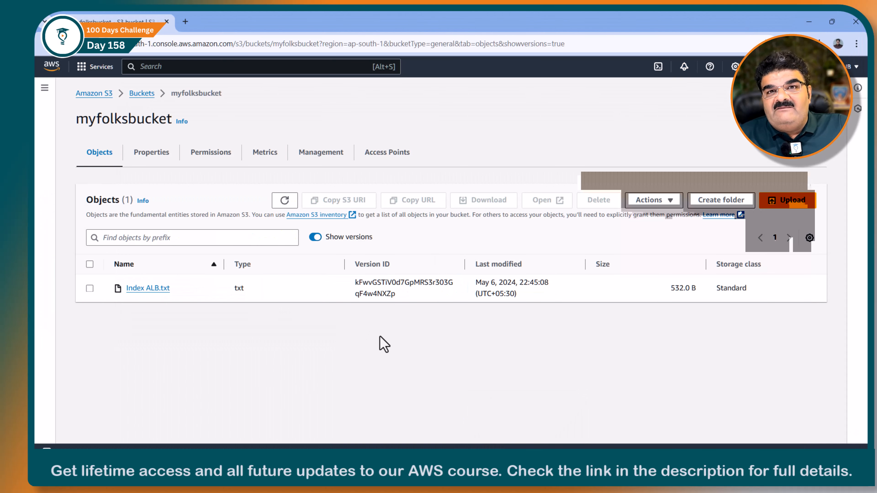
# Step: Enable the Object Lock legal hold on Index ALB.txt and save the changes
pyautogui.click(148, 289)
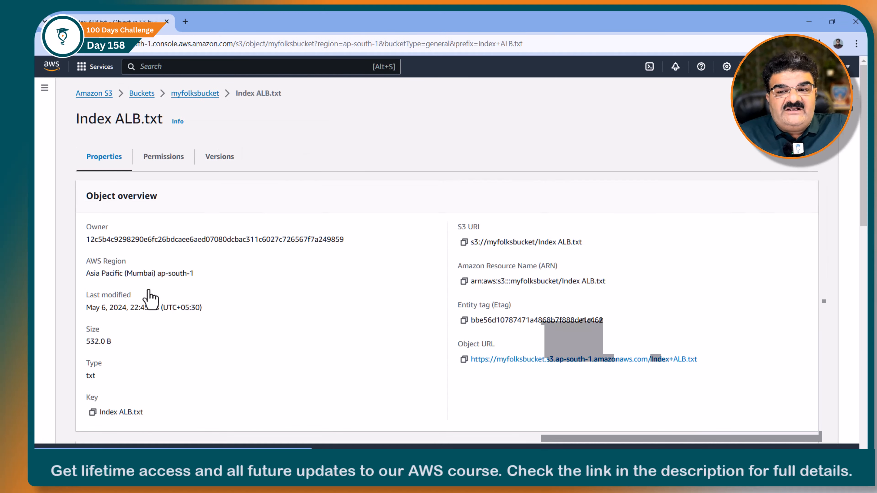
pyautogui.scroll(-12, 106, 174)
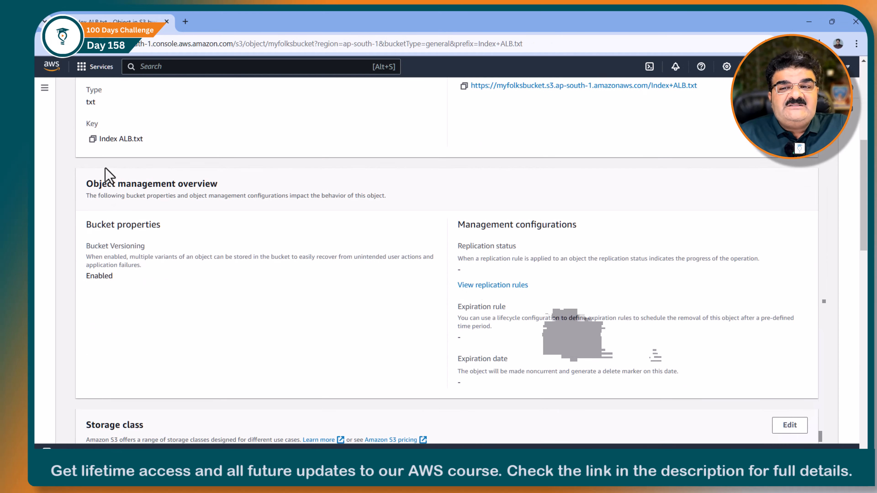
pyautogui.scroll(-12, 109, 176)
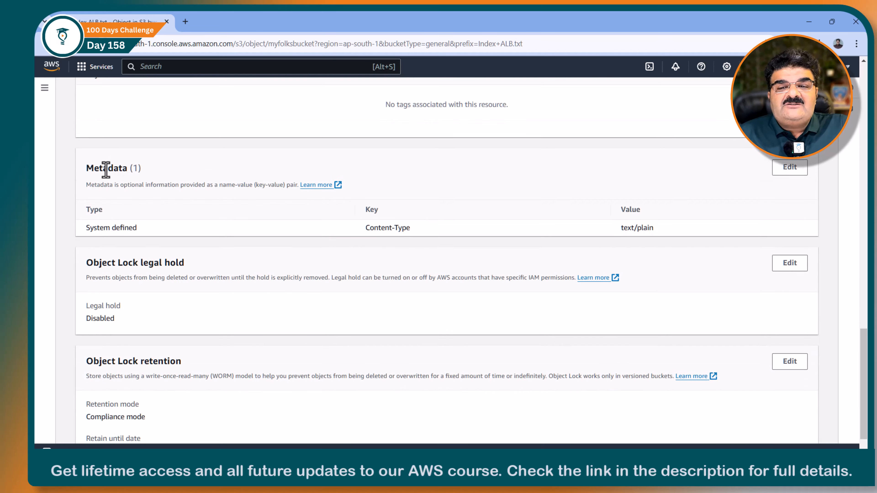
pyautogui.moveTo(83, 219); pyautogui.dragTo(192, 225)
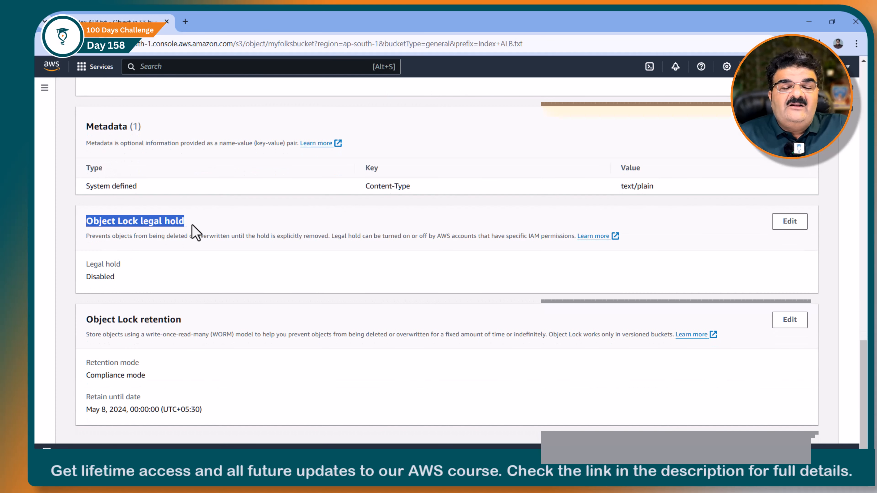
pyautogui.click(784, 223)
pyautogui.click(105, 235)
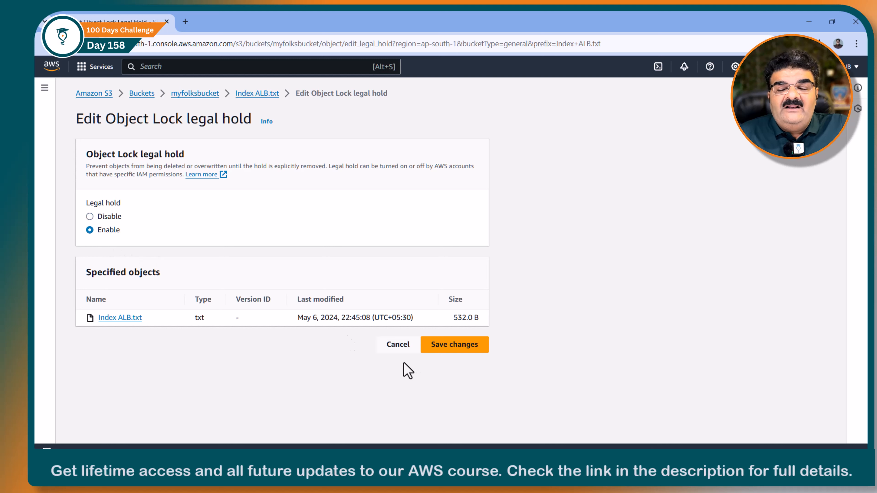
pyautogui.click(482, 347)
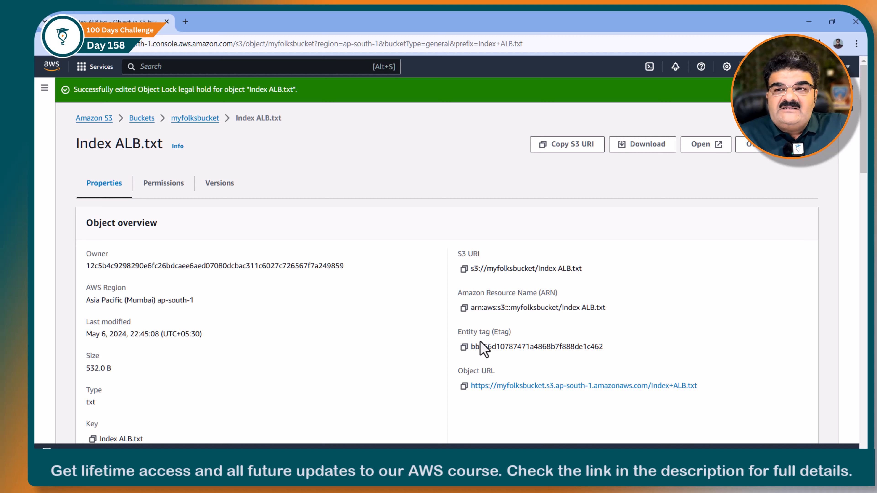
# Step: Examine the Object Lock legal hold setting of Index ALB.txt and its edit options, leaving without saving
pyautogui.scroll(-10, 180, 239)
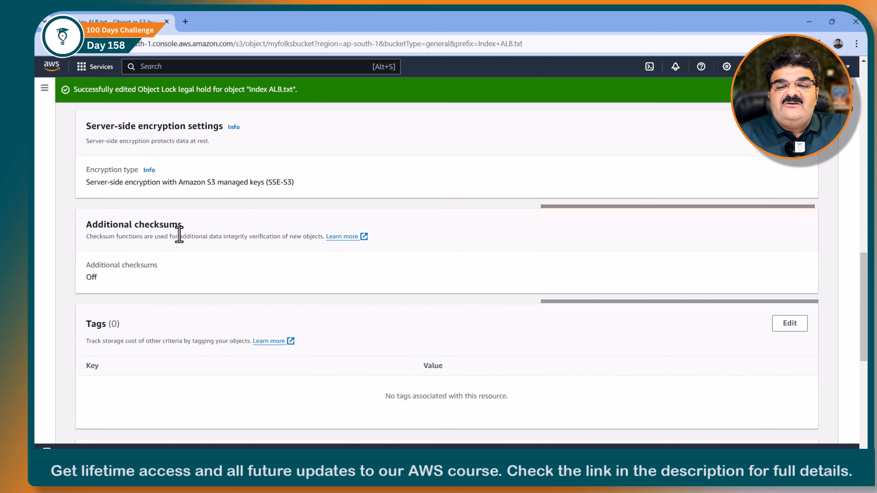
pyautogui.scroll(-8, 181, 238)
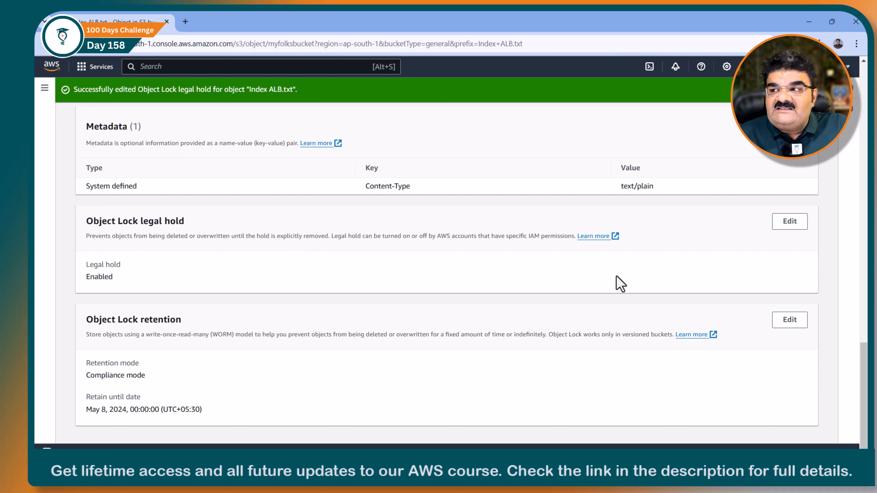
pyautogui.click(790, 222)
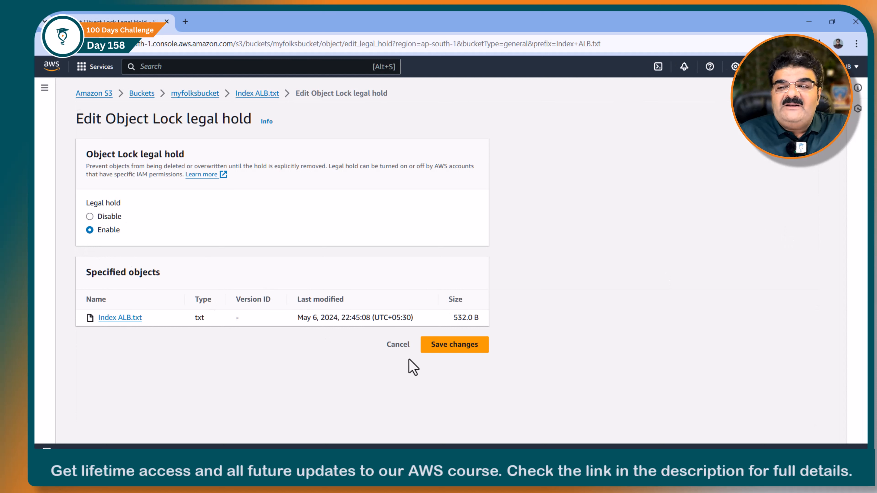
pyautogui.click(406, 347)
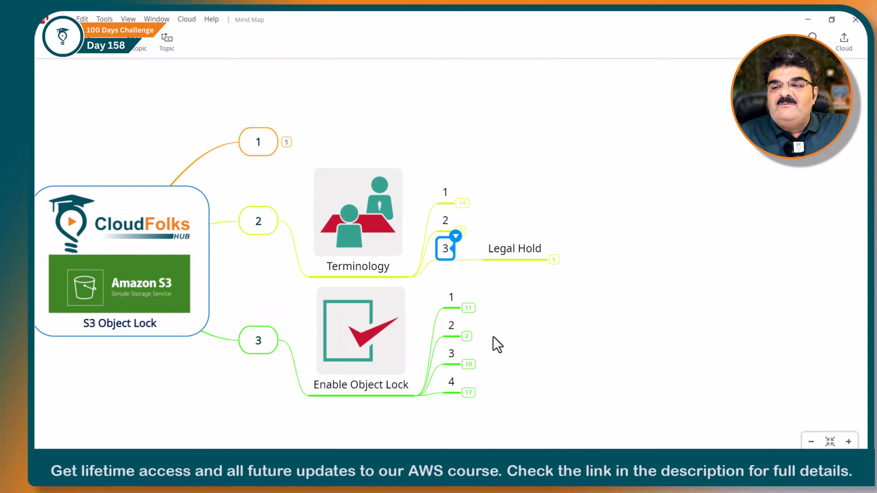
# Step: Switch to the mind map and expand the first two points under Legal Hold to read them
pyautogui.click(550, 257)
pyautogui.click(548, 238)
pyautogui.click(285, 178)
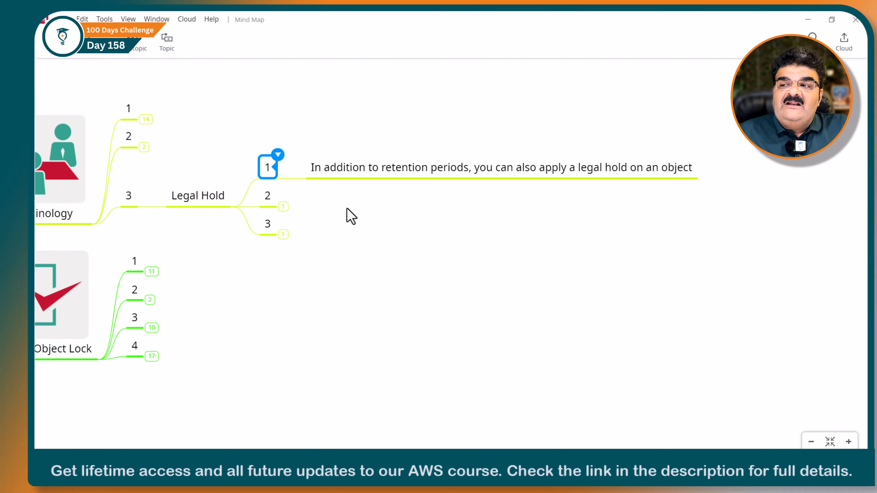
pyautogui.click(284, 207)
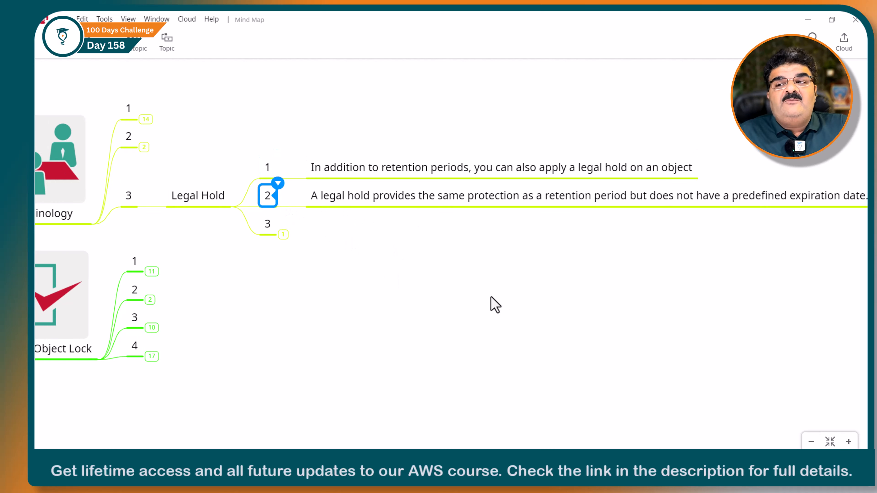
pyautogui.click(424, 201)
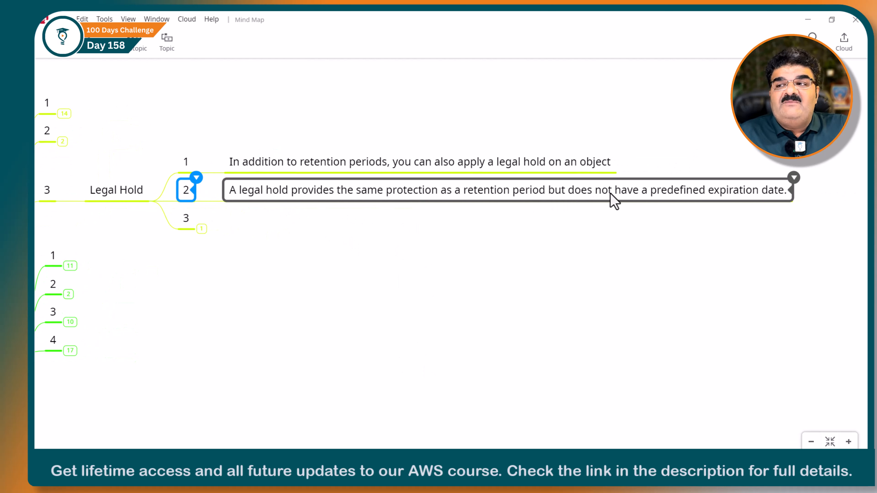
# Step: Collapse the Legal Hold topic and the Terminology branch in the S3 Object Lock mind map
pyautogui.moveTo(269, 383); pyautogui.dragTo(392, 381)
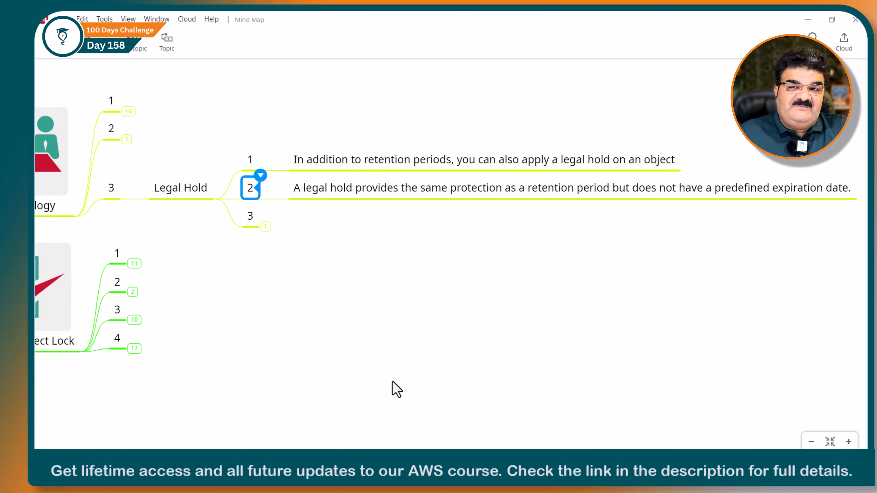
pyautogui.click(185, 198)
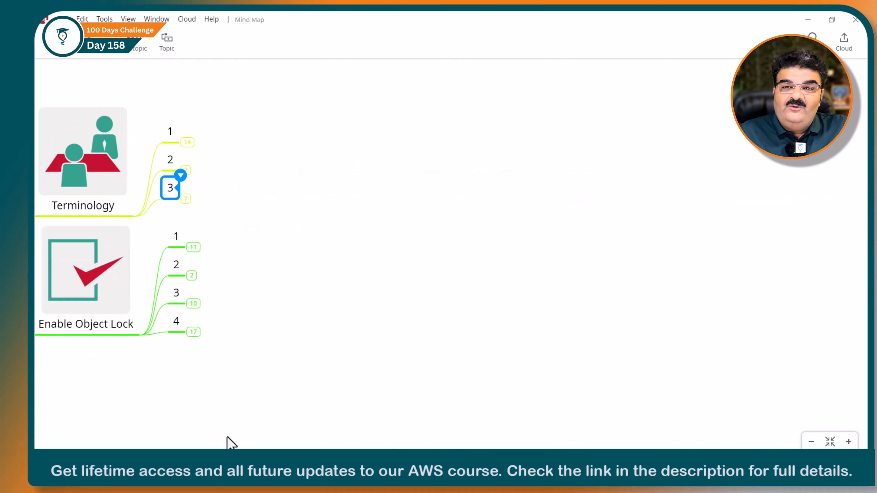
pyautogui.moveTo(227, 436); pyautogui.dragTo(440, 431)
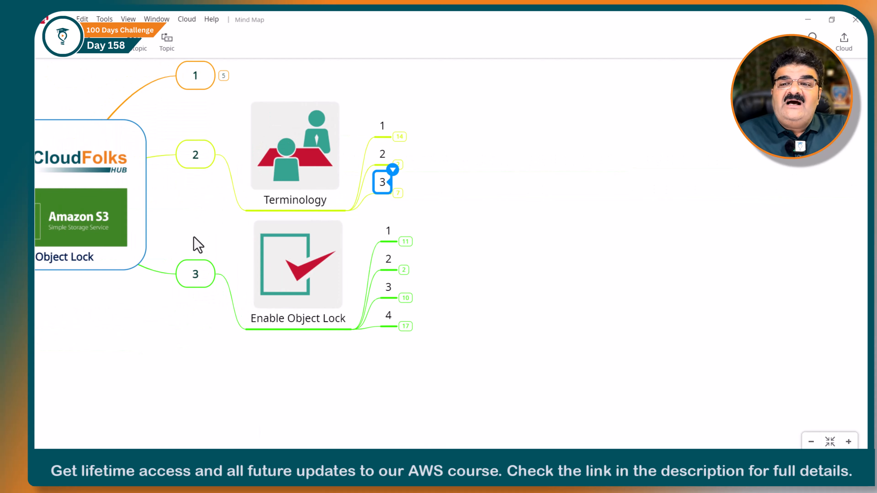
pyautogui.click(223, 157)
pyautogui.moveTo(190, 394); pyautogui.dragTo(217, 423)
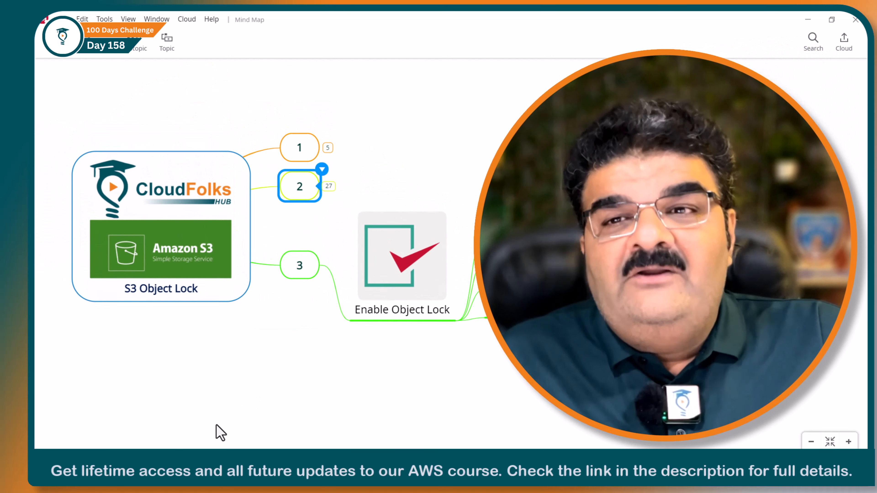